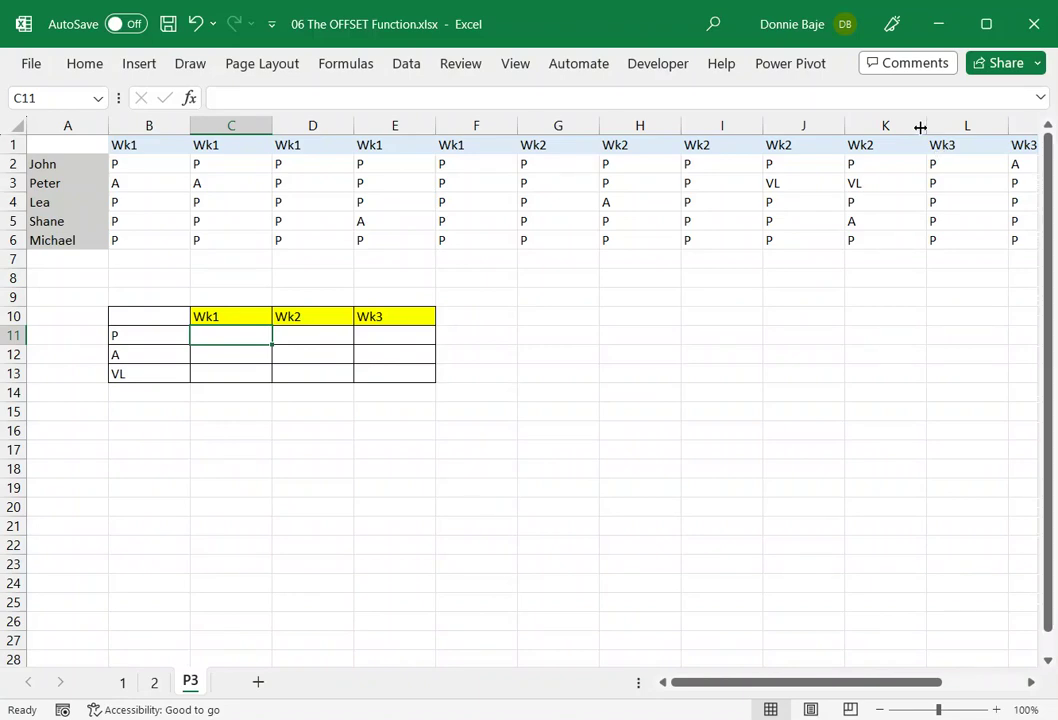
Step: Review the earlier OFFSET examples on sheets 1 and 2, including the January total's formula in B2, and return to sheet P3
click(125, 683)
click(200, 352)
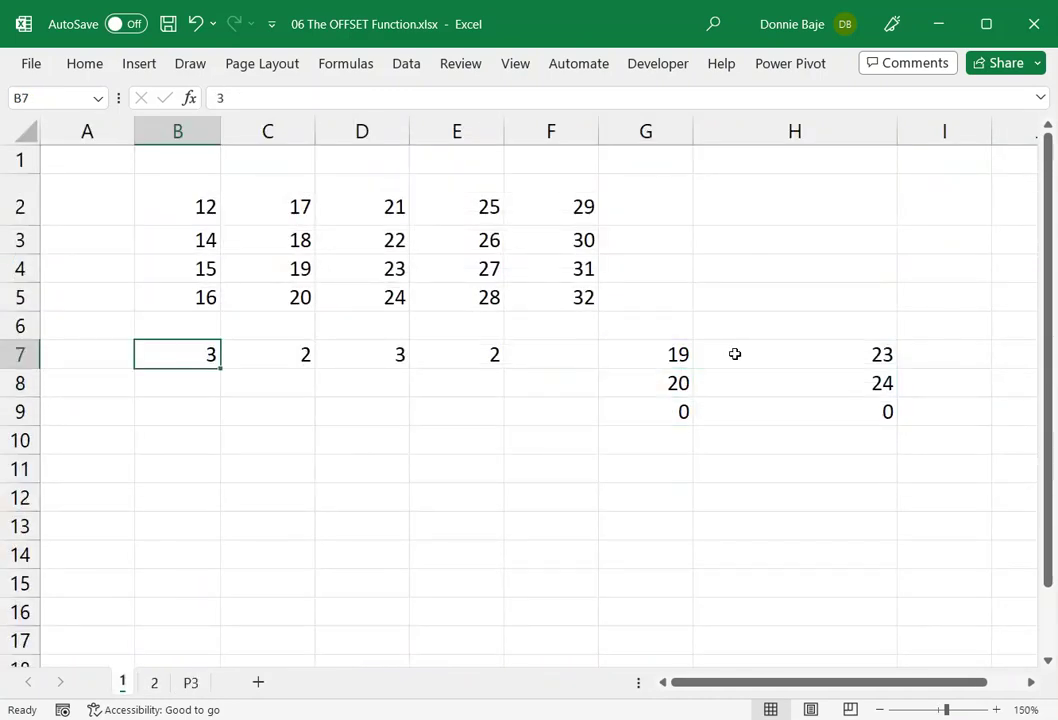
click(655, 362)
click(154, 683)
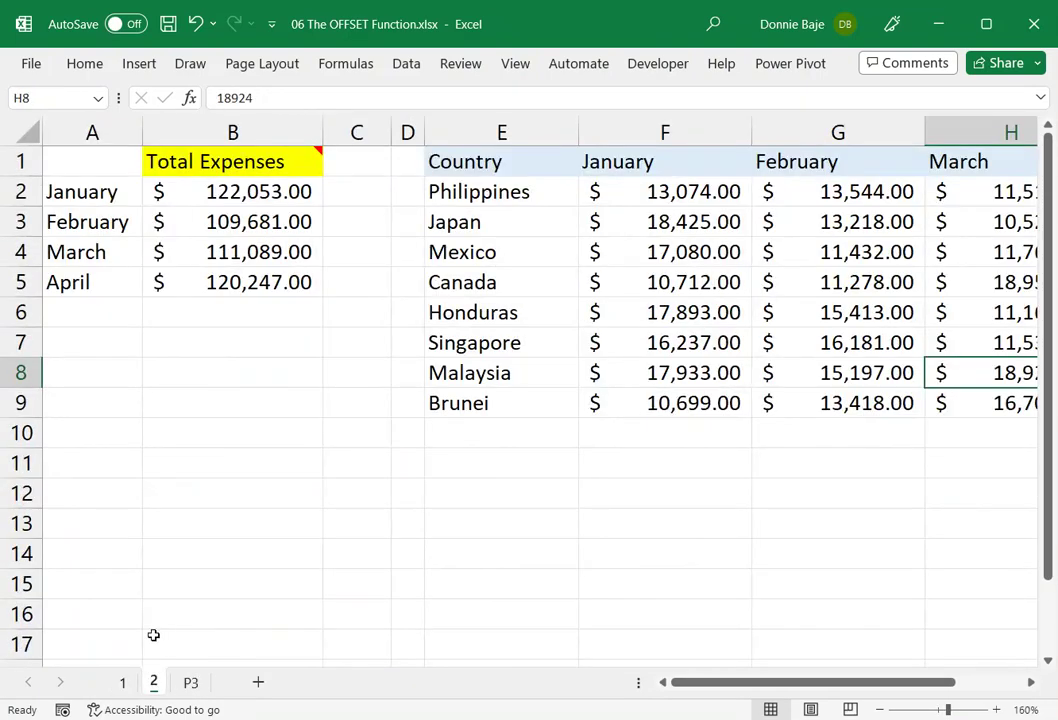
double_click(240, 195)
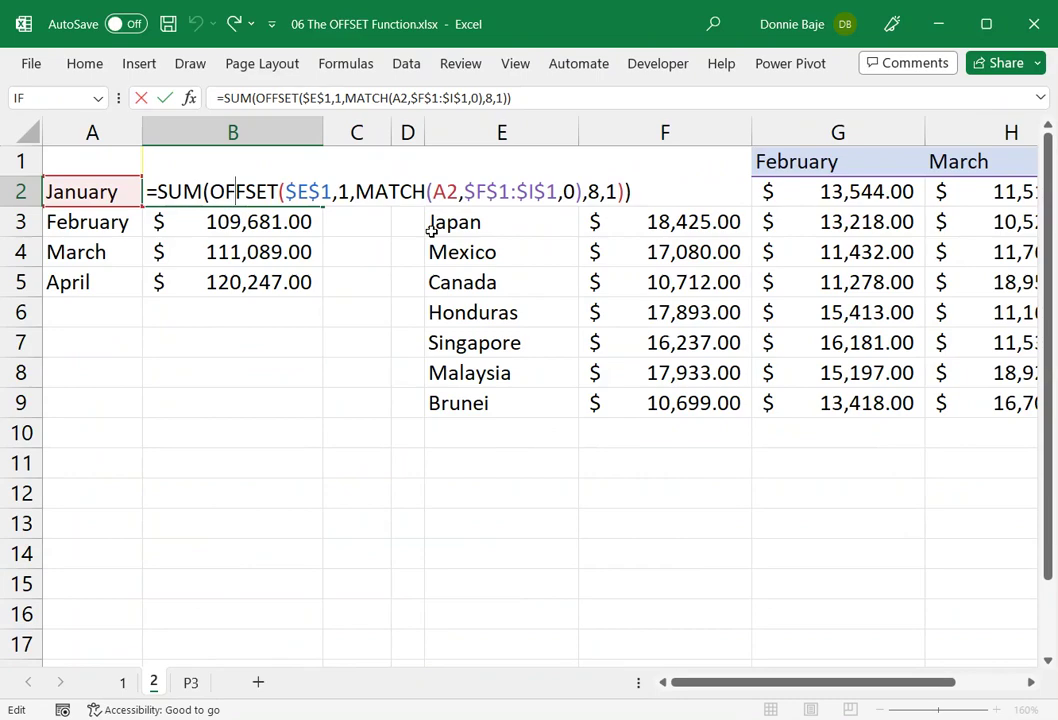
key(Return)
click(205, 683)
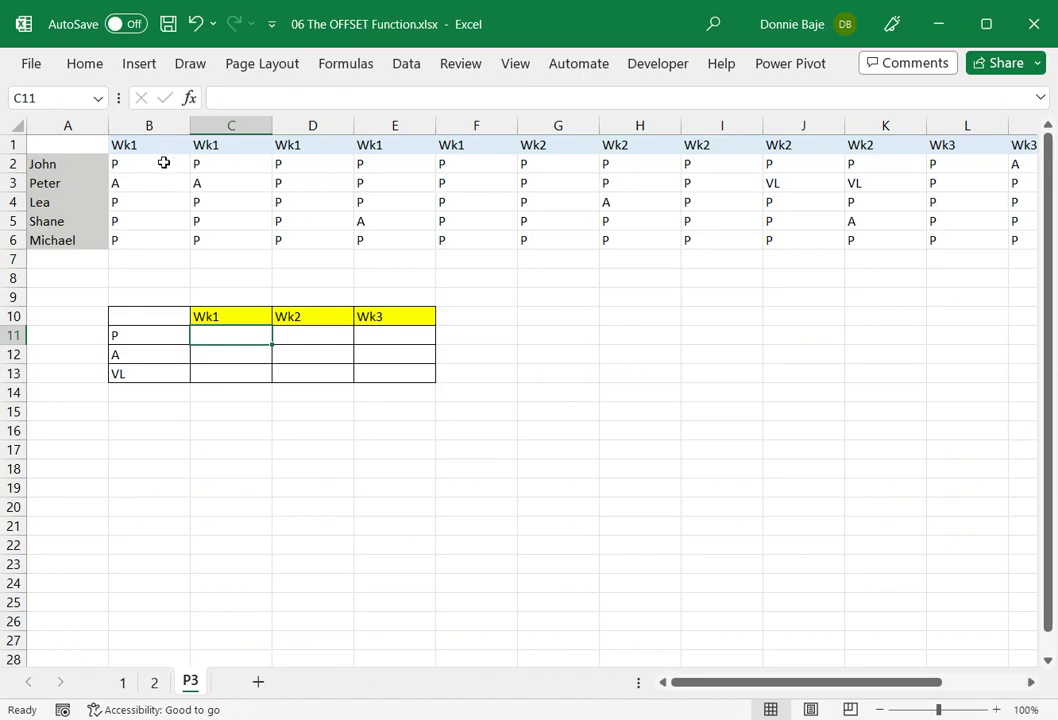
Step: Examine the attendance table's employee names and repeated week headers, plus the layout of the P, A and VL summary table
drag(163, 163, 444, 177)
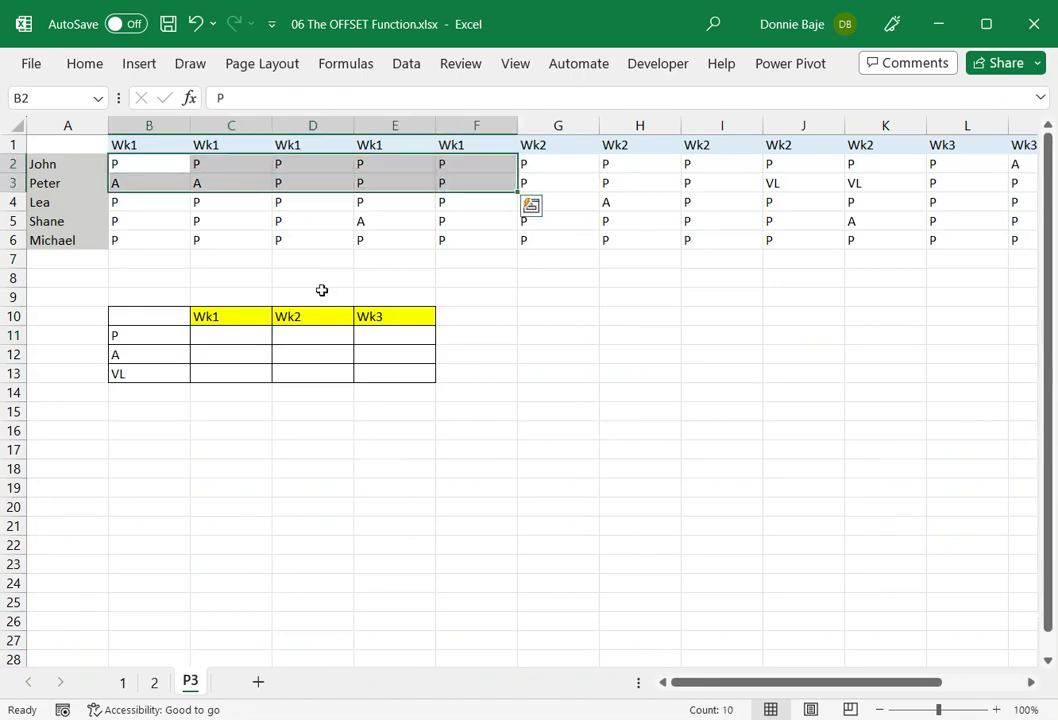
click(217, 294)
click(57, 162)
drag(57, 162, 71, 239)
drag(137, 145, 679, 143)
click(312, 183)
drag(142, 144, 463, 156)
click(161, 143)
click(255, 144)
click(320, 144)
click(400, 144)
click(455, 145)
click(558, 144)
click(630, 145)
click(690, 145)
drag(144, 320, 380, 371)
click(165, 338)
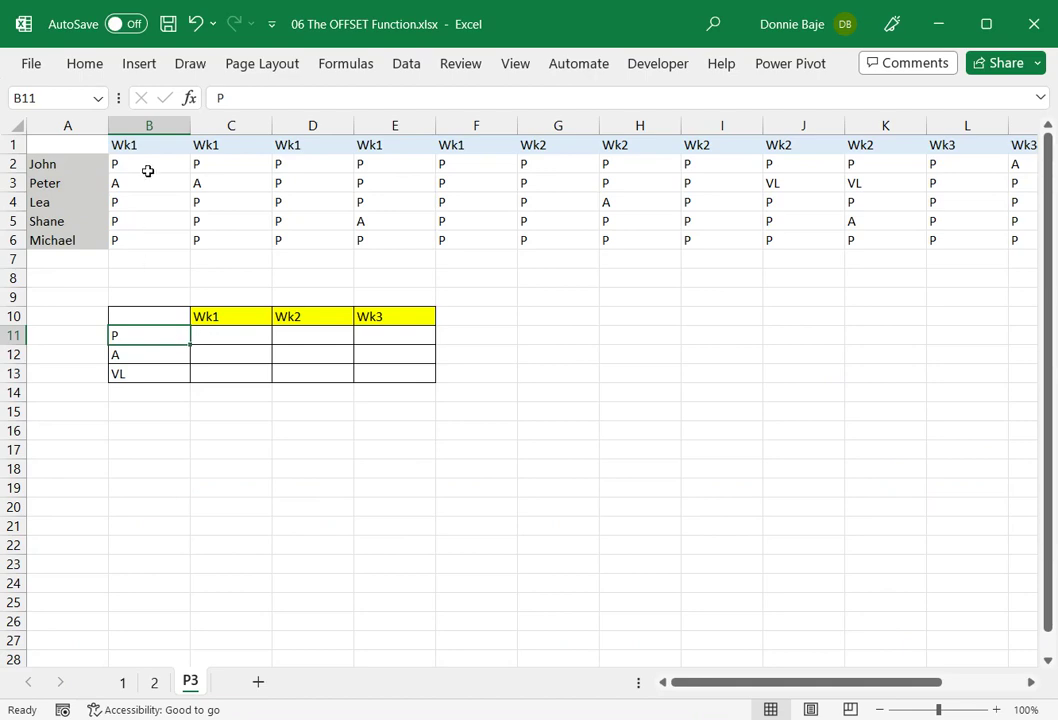
Step: Examine the attendance blocks belonging to Wk1, Wk2 and Wk3
drag(146, 168, 482, 236)
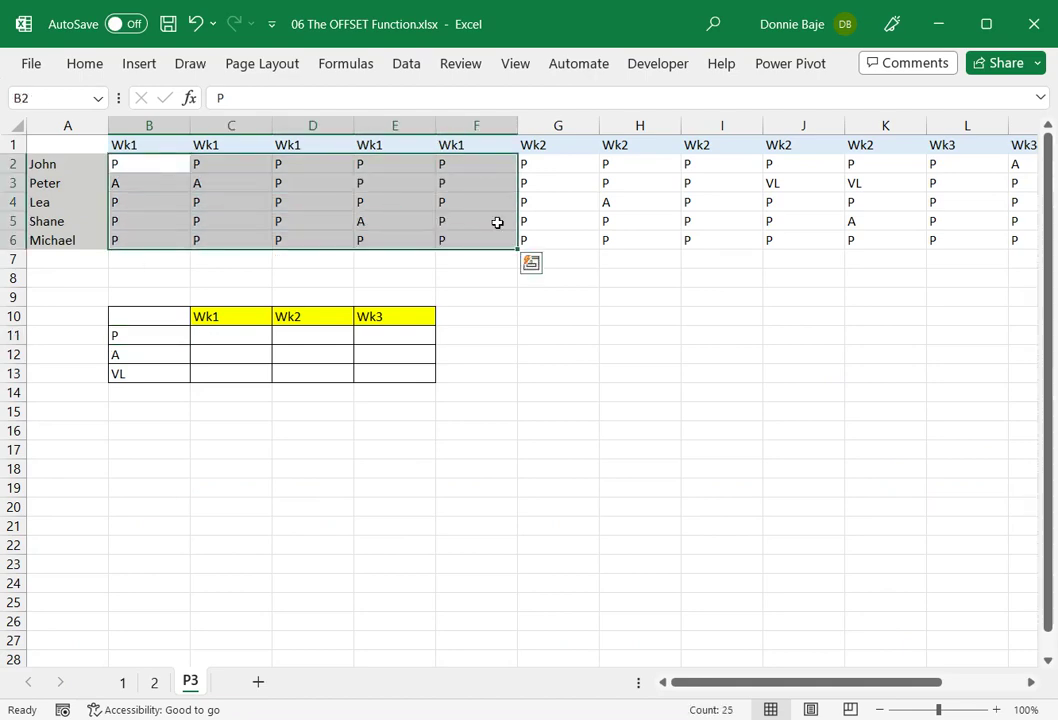
drag(546, 165, 853, 229)
drag(954, 163, 964, 240)
scroll(964, 240, right, 1)
drag(900, 240, 1020, 231)
click(727, 468)
click(675, 682)
Step: Enter =COUNTIF(B2:F6,$B11) in C11 to count the P entries for Wk1
click(220, 333)
text(=COUNTIF()
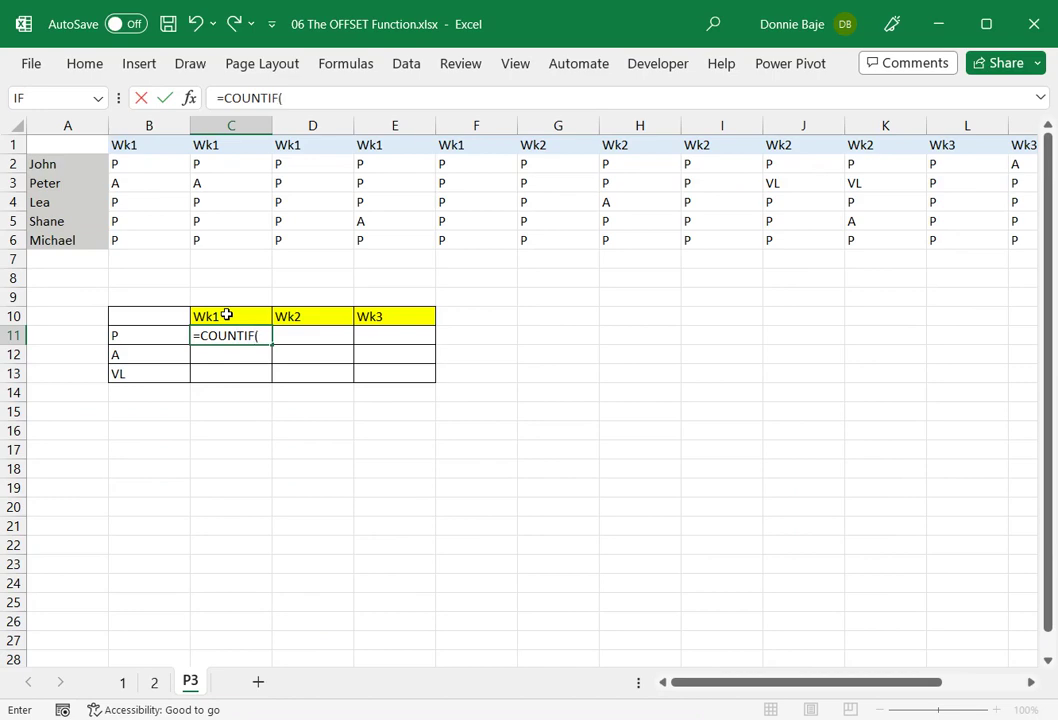
drag(151, 165, 463, 241)
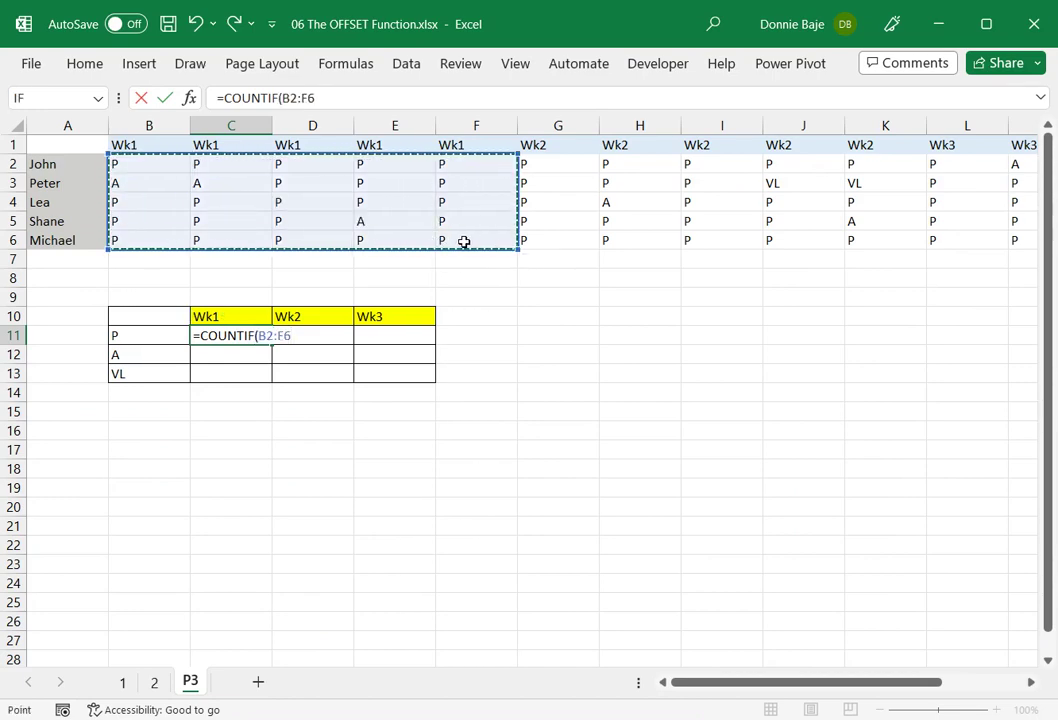
key(Return)
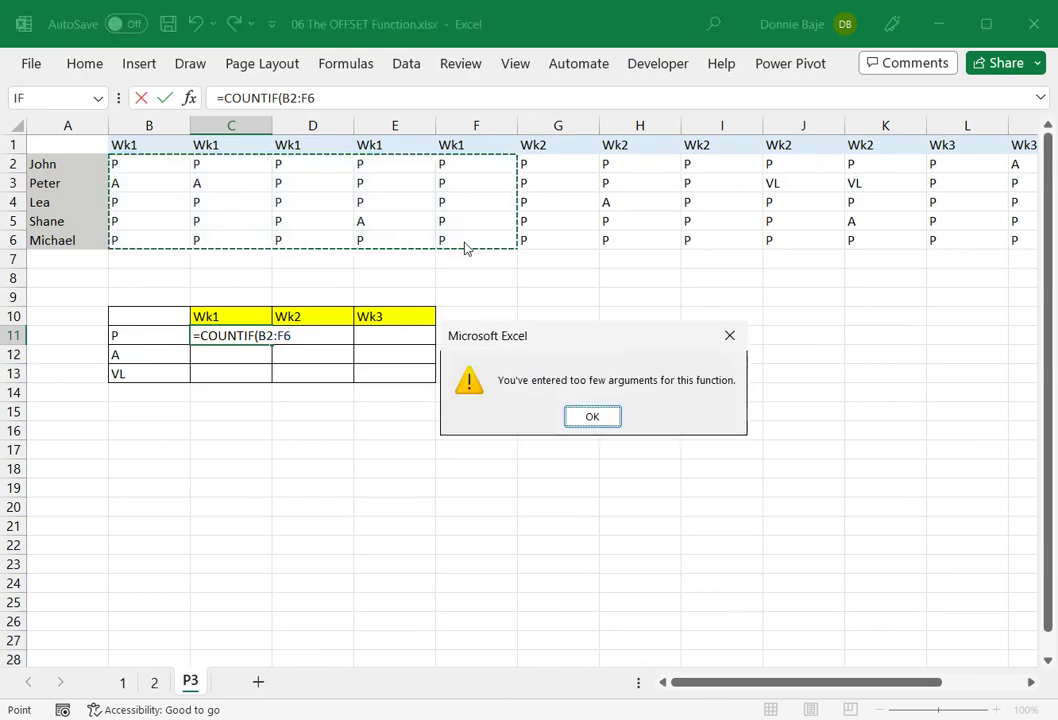
click(616, 418)
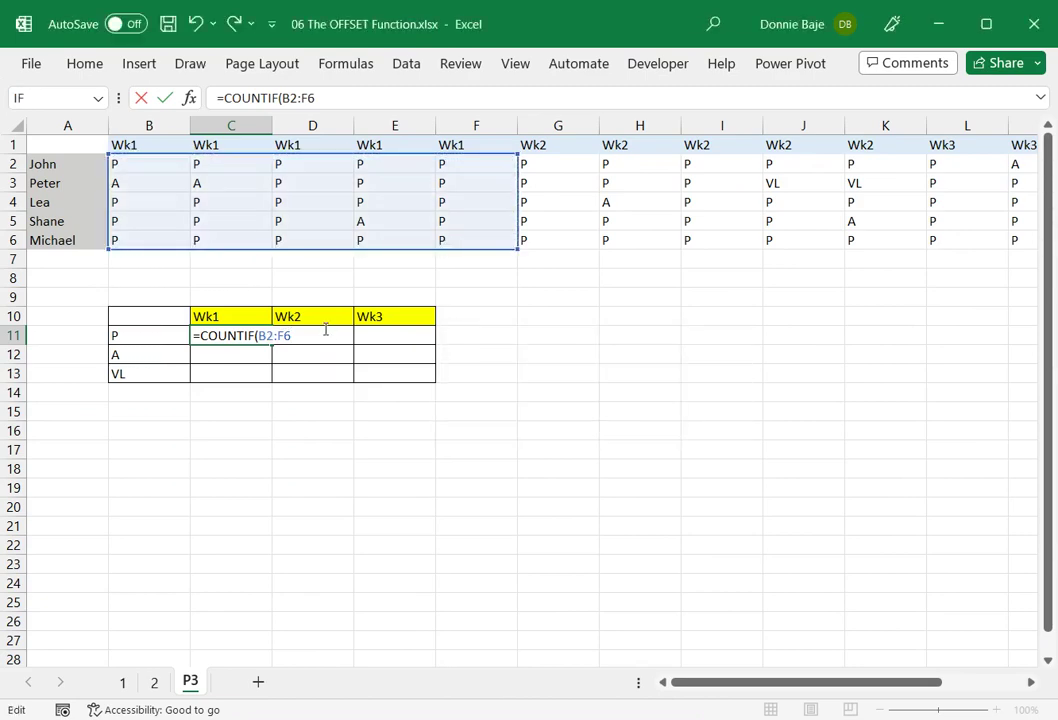
text(,)
click(170, 339)
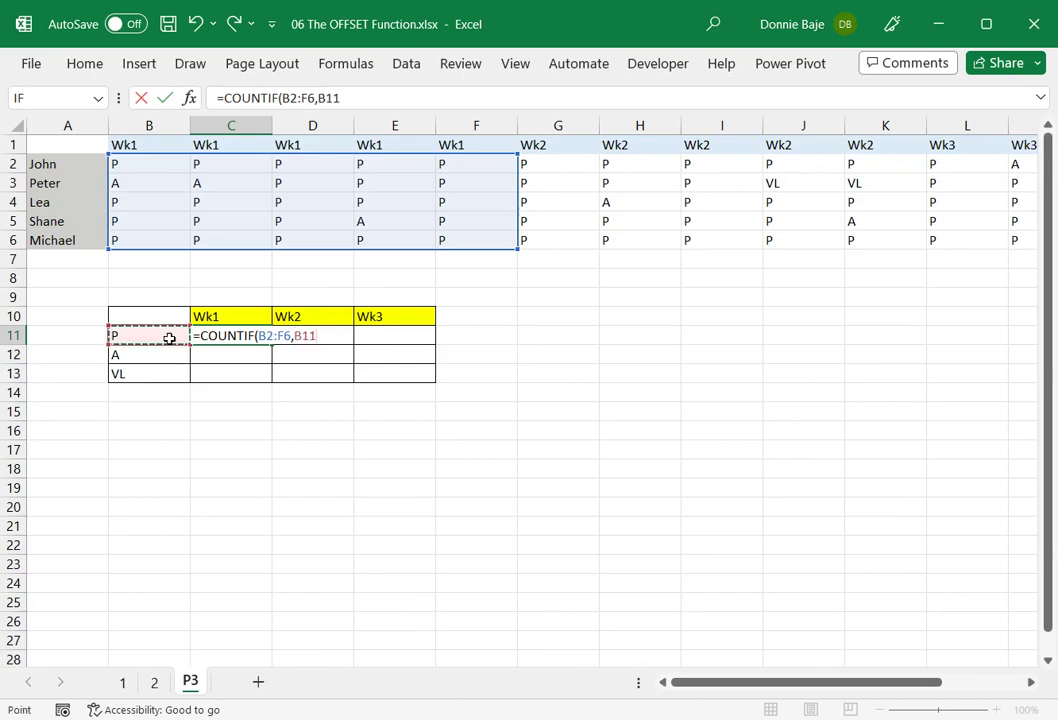
click(302, 337)
text($B11)
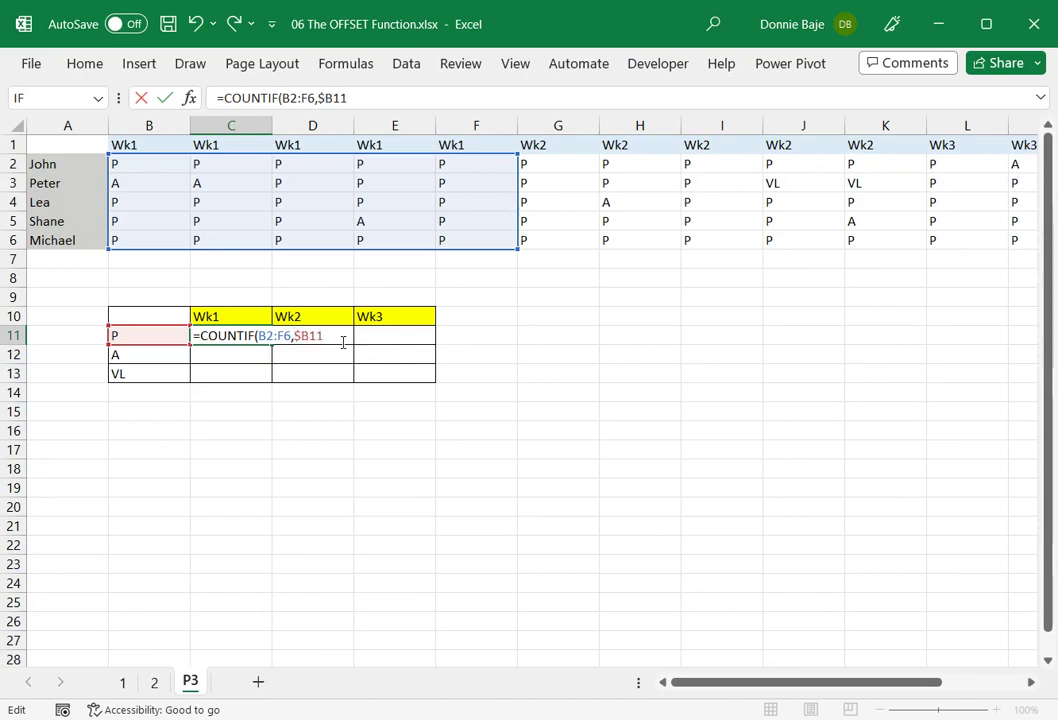
text())
key(Return)
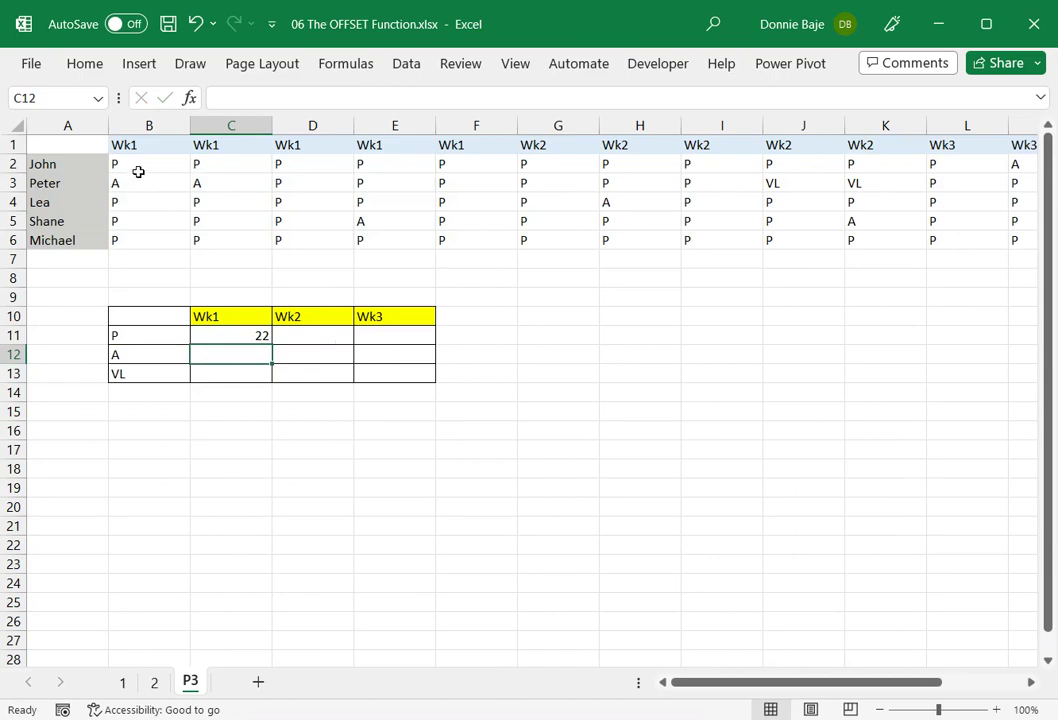
Step: Check the Wk1 source range B2:F6 and fill the COUNTIF formula from C11 down to C13
drag(130, 166, 442, 239)
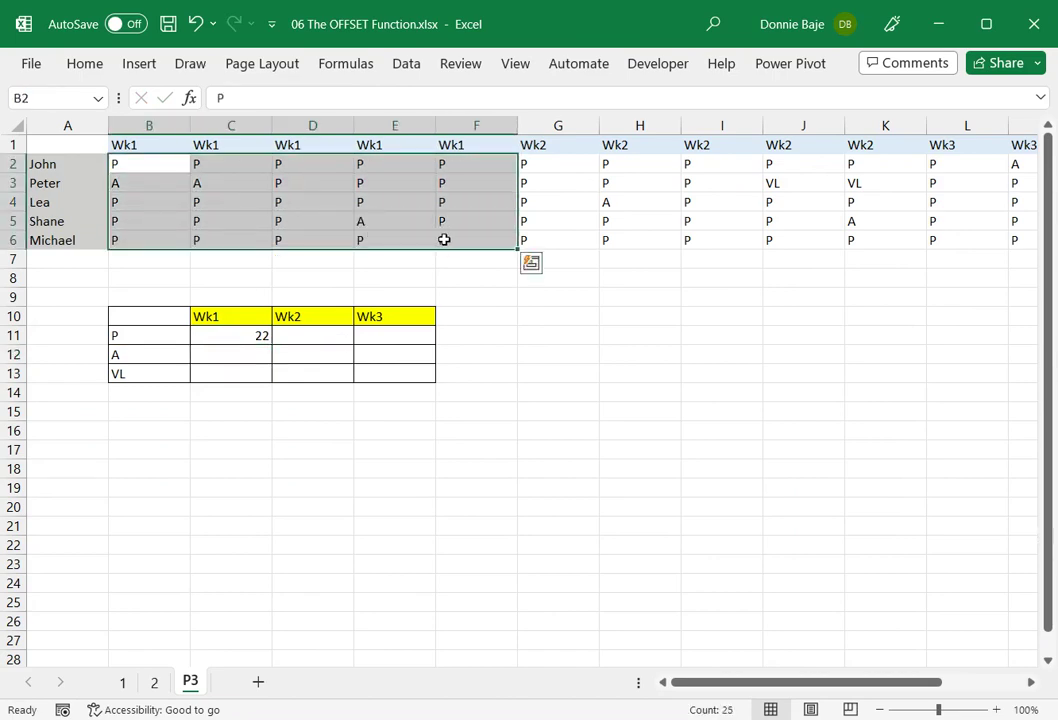
click(265, 297)
click(257, 334)
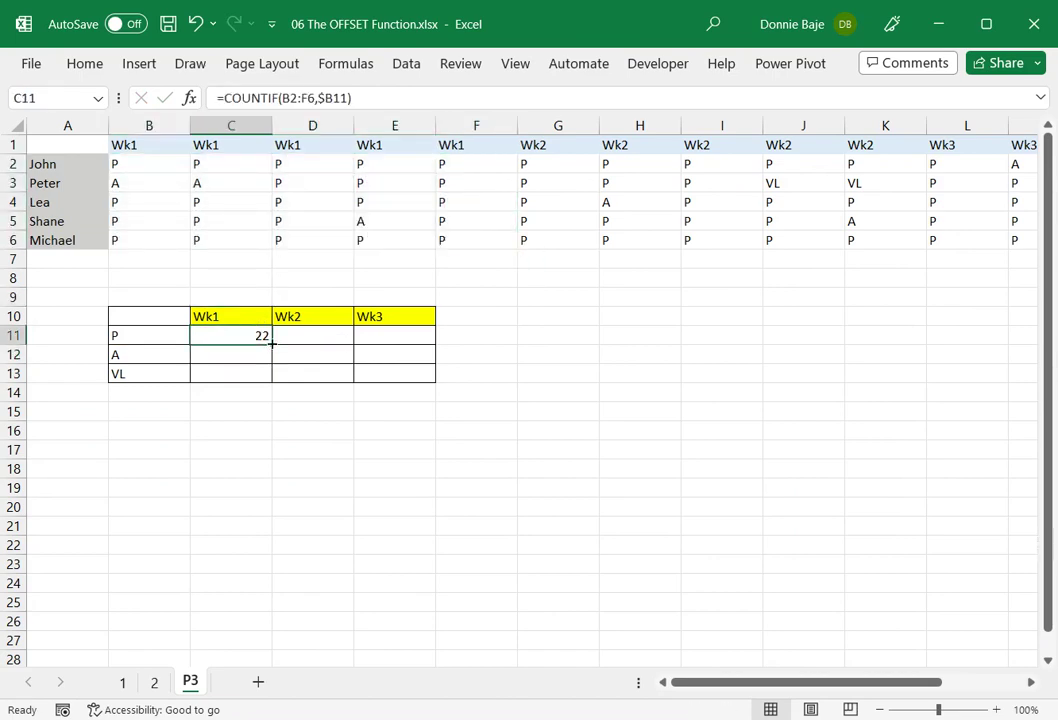
double_click(271, 342)
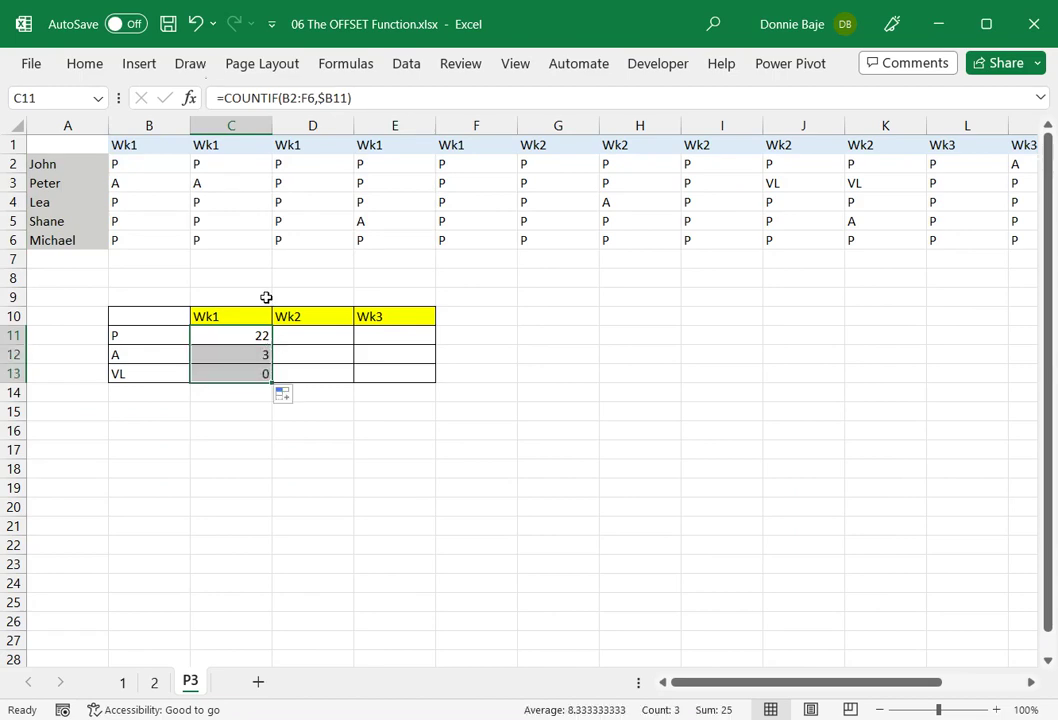
Step: Check the Wk1 absences in the attendance data and copy the formulas in C11:C13 across to the Wk2 and Wk3 columns
click(207, 182)
click(378, 222)
drag(182, 168, 456, 234)
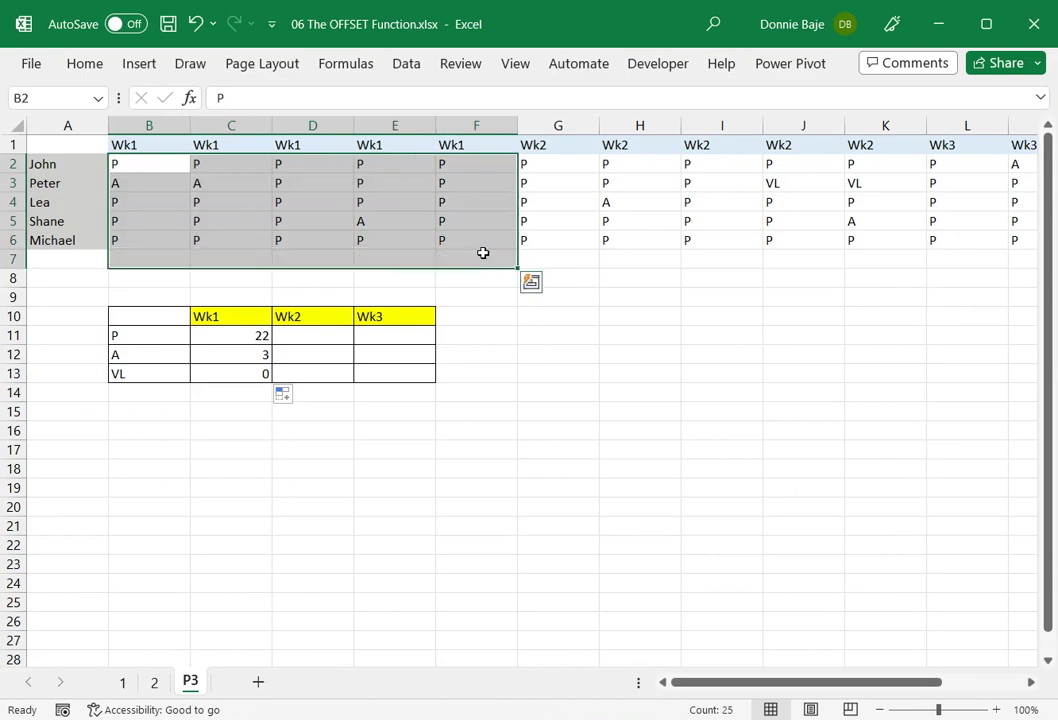
click(357, 352)
drag(258, 338, 420, 378)
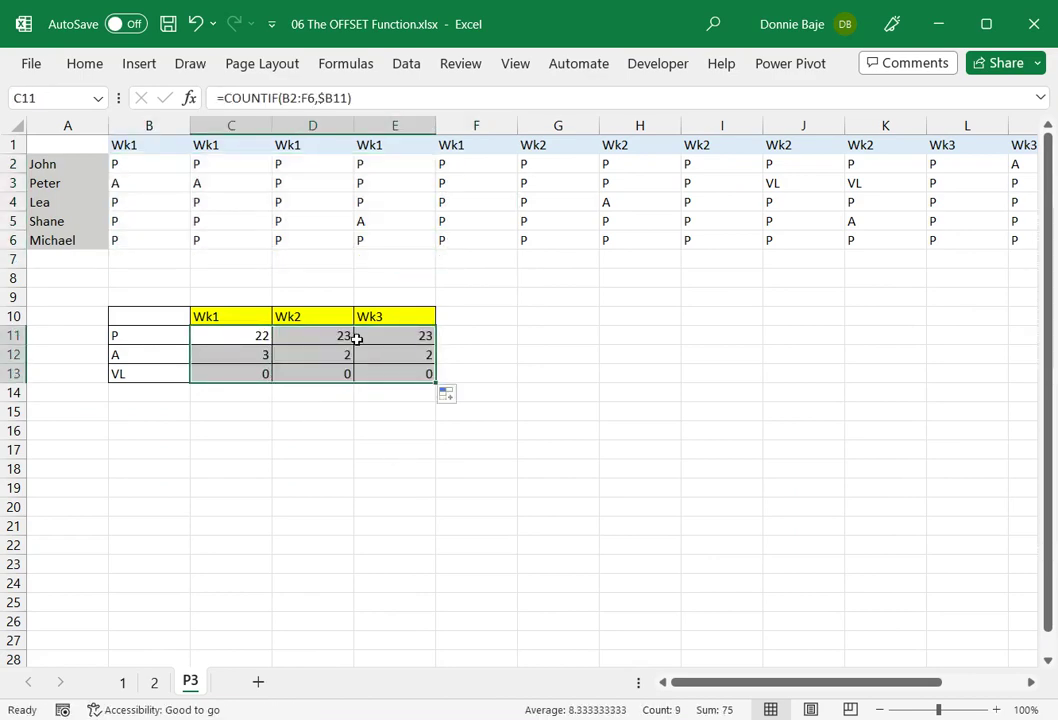
Step: Inspect the range in D11's copied formula, compare it with the Wk2 block G2:K6, and review the range argument in C11
double_click(321, 335)
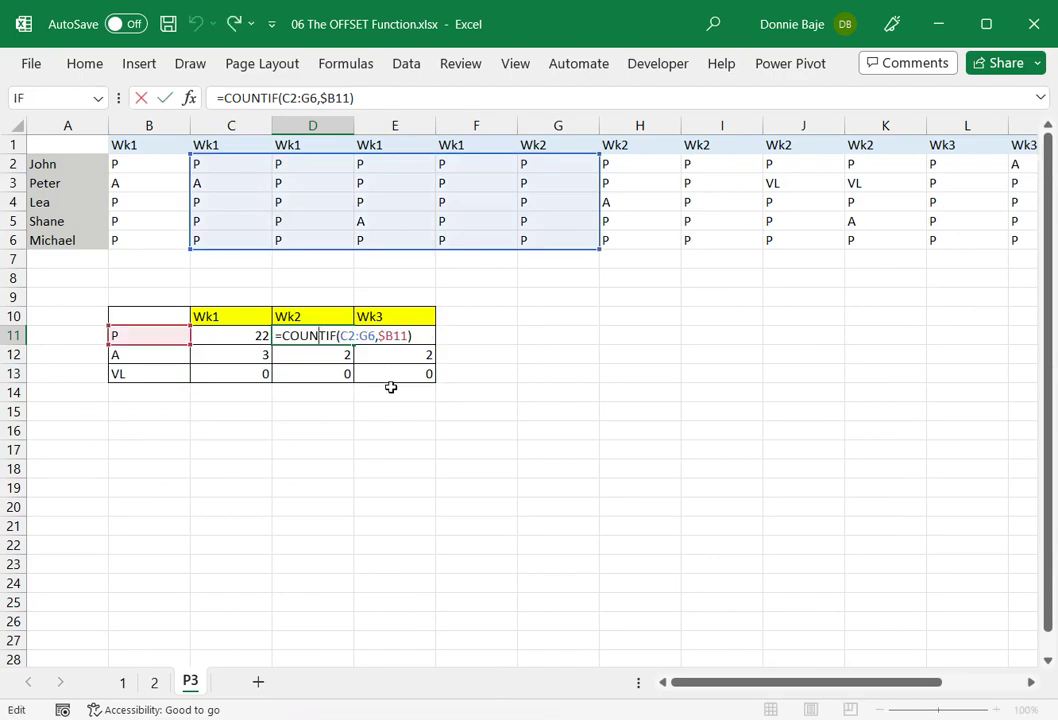
key(Escape)
drag(543, 165, 863, 237)
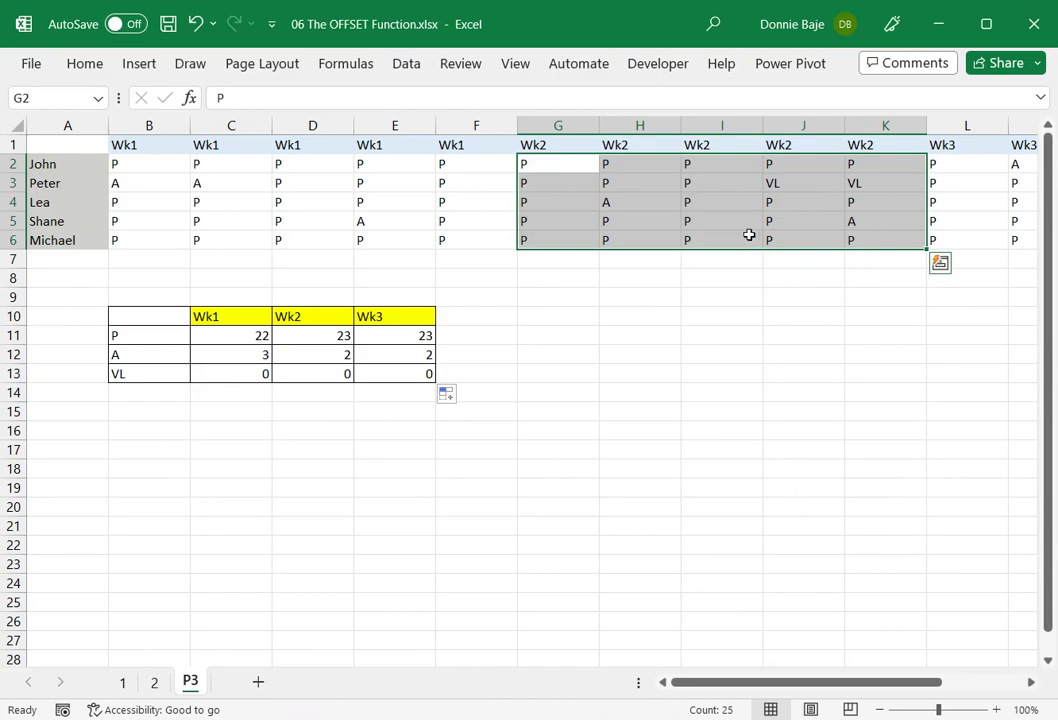
click(265, 336)
double_click(268, 336)
drag(258, 336, 290, 336)
key(ctrl+Return)
Step: Replace the B2:F6 range in C11's COUNTIF formula with an empty OFFSET() function
scroll(499, 578, up, 4)
click(671, 683)
double_click(355, 427)
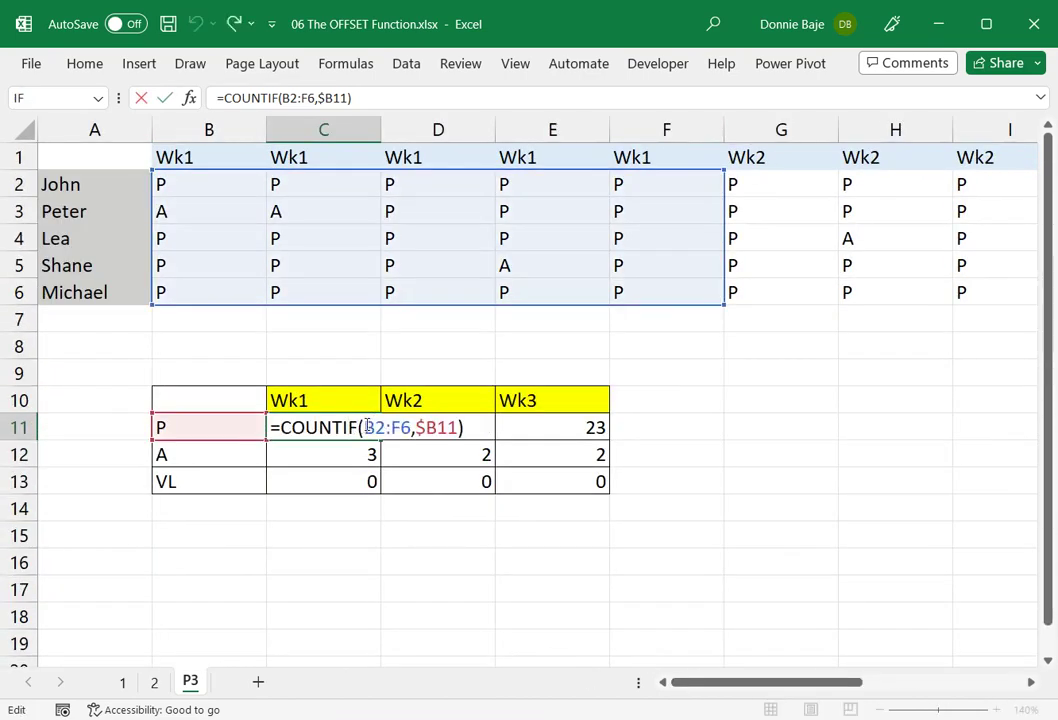
drag(364, 427, 411, 427)
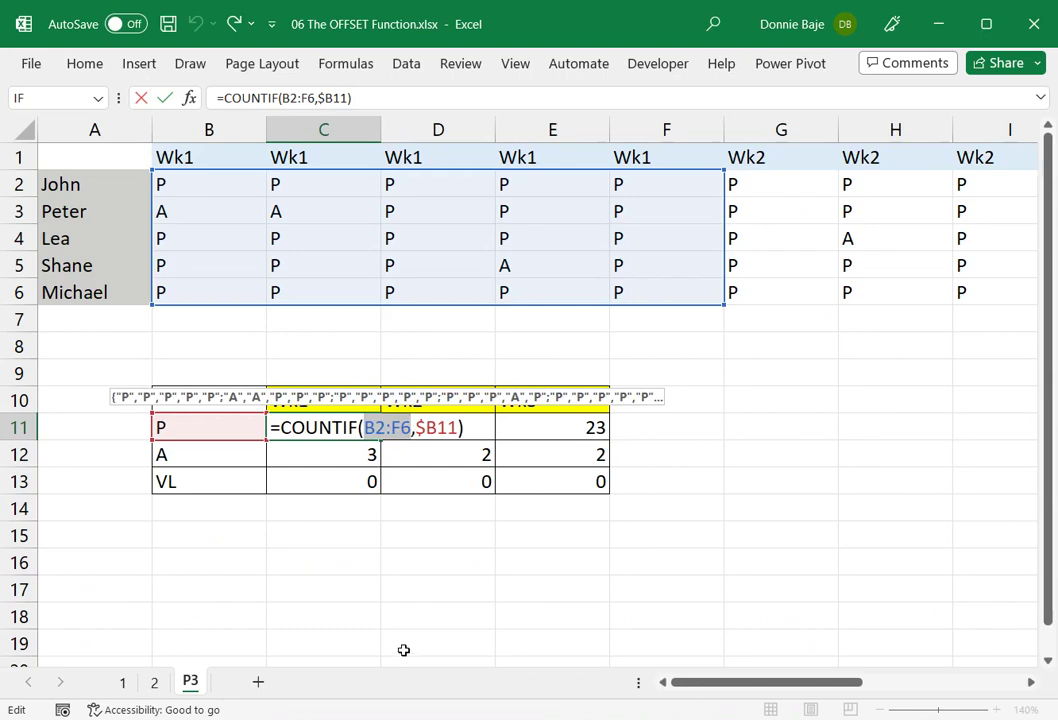
text(OFFSET())
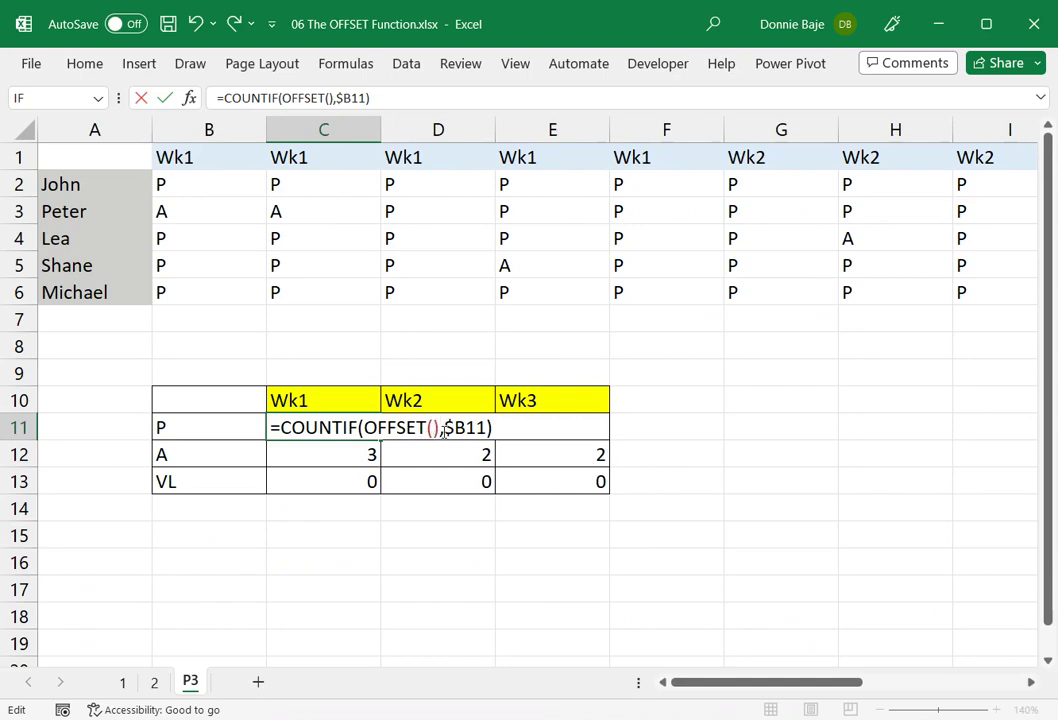
Step: Complete C11's OFFSET with reference A1, 1 row, 1 column, height 5 and width 5, giving =COUNTIF(OFFSET(A1,1,1,5,5),$B11)
text(A1)
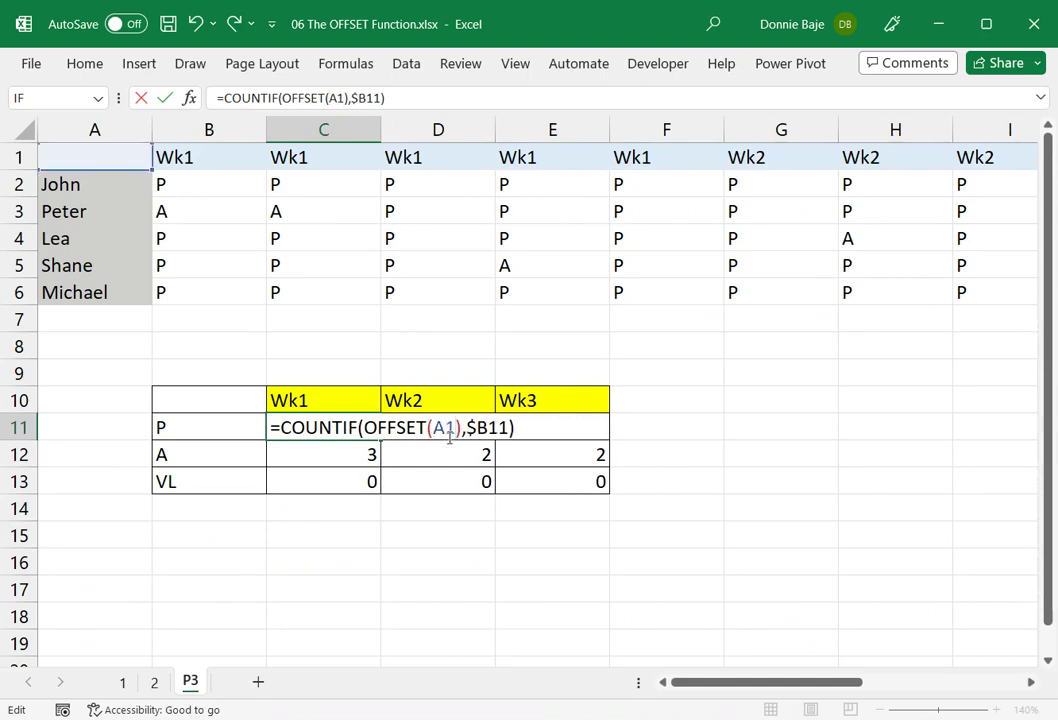
text(,,)
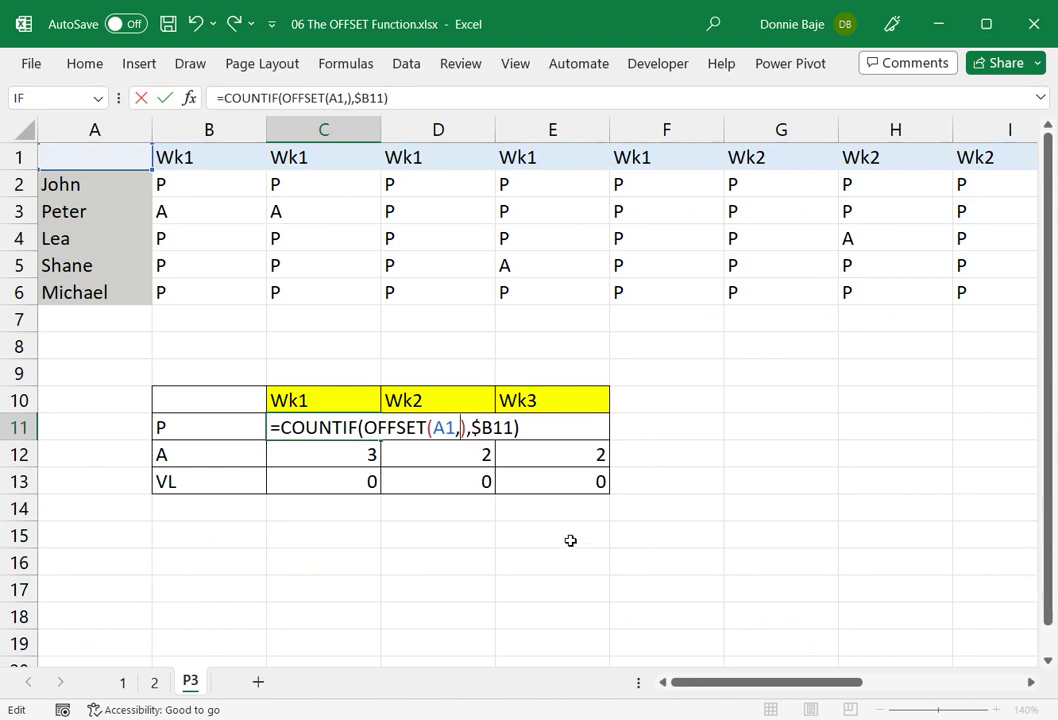
text(1,)
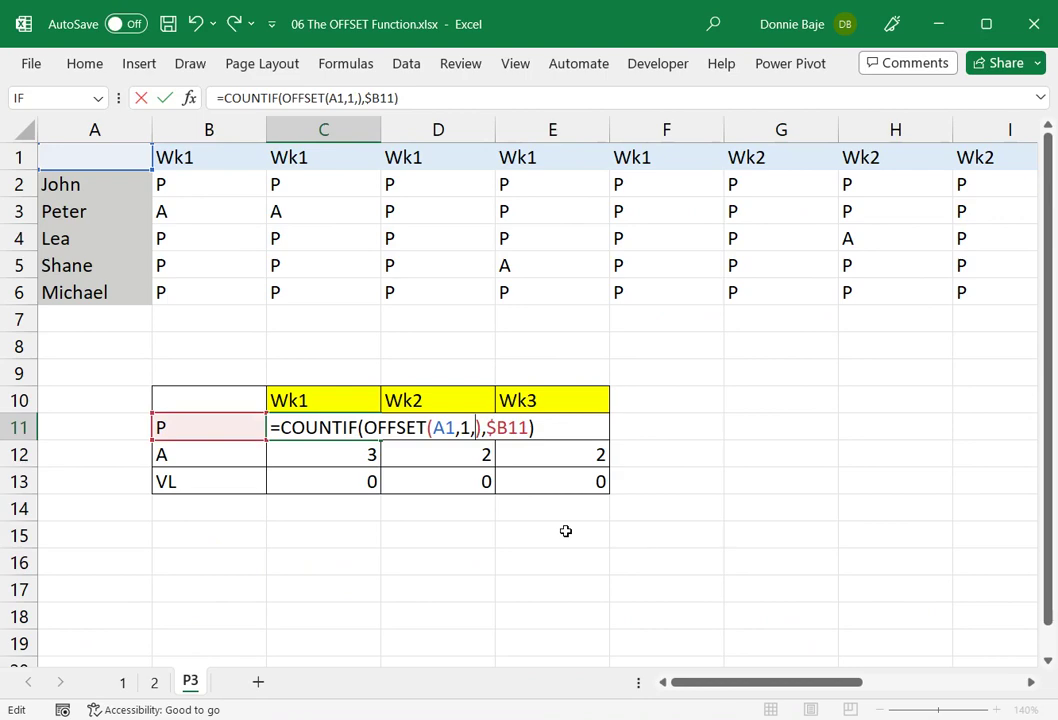
text(1,)
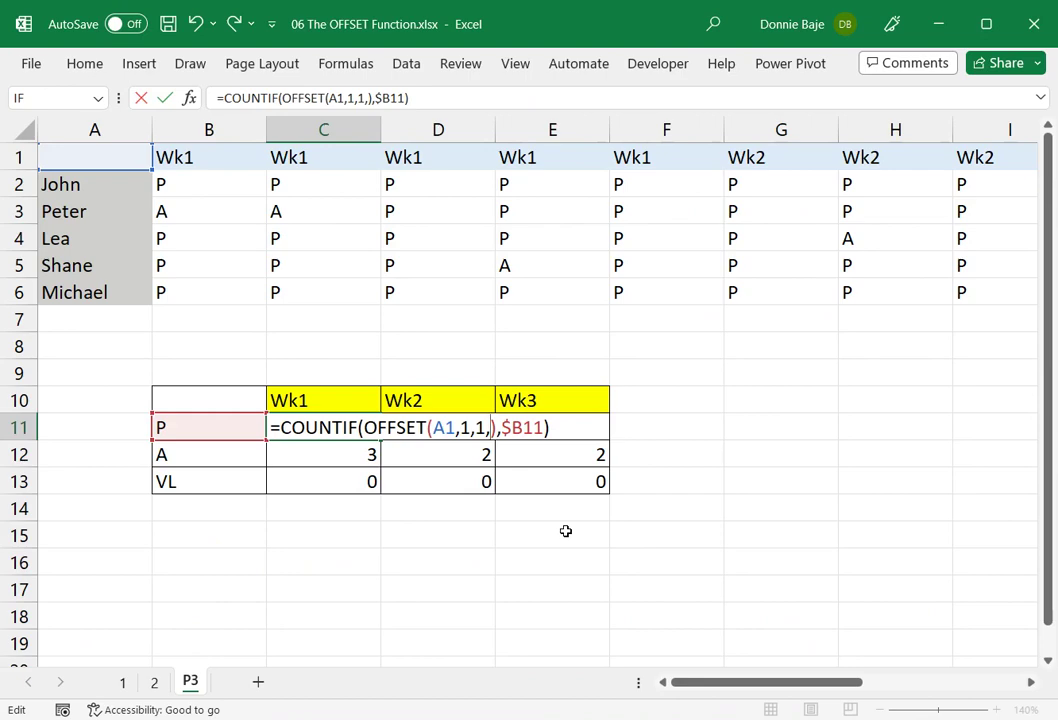
text(5,)
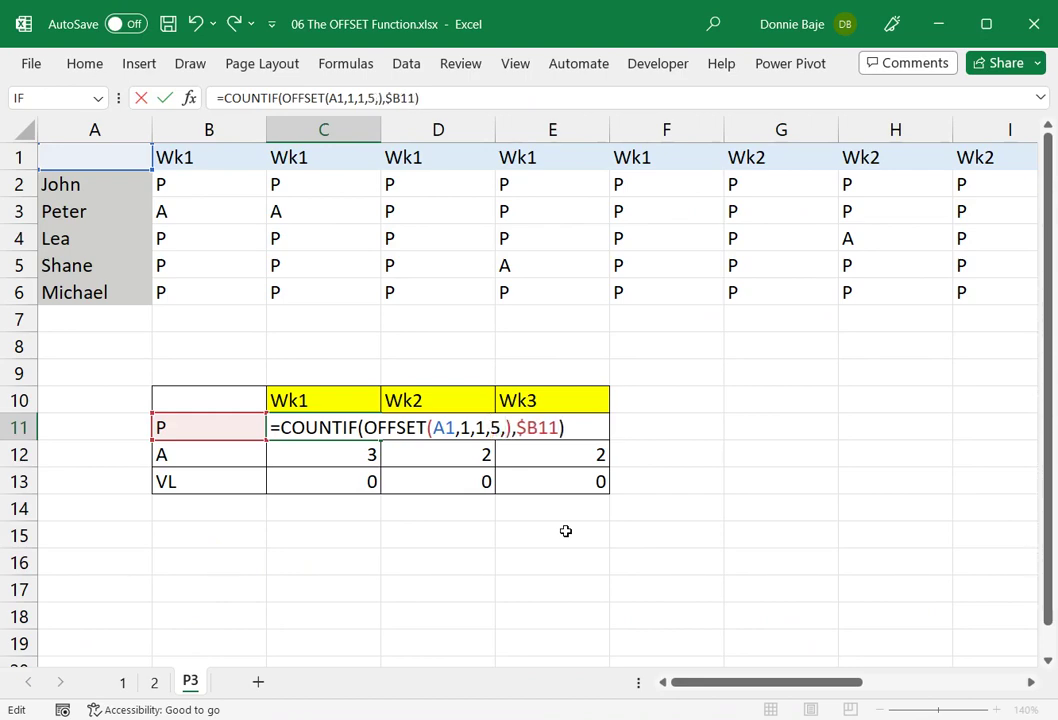
text(5)
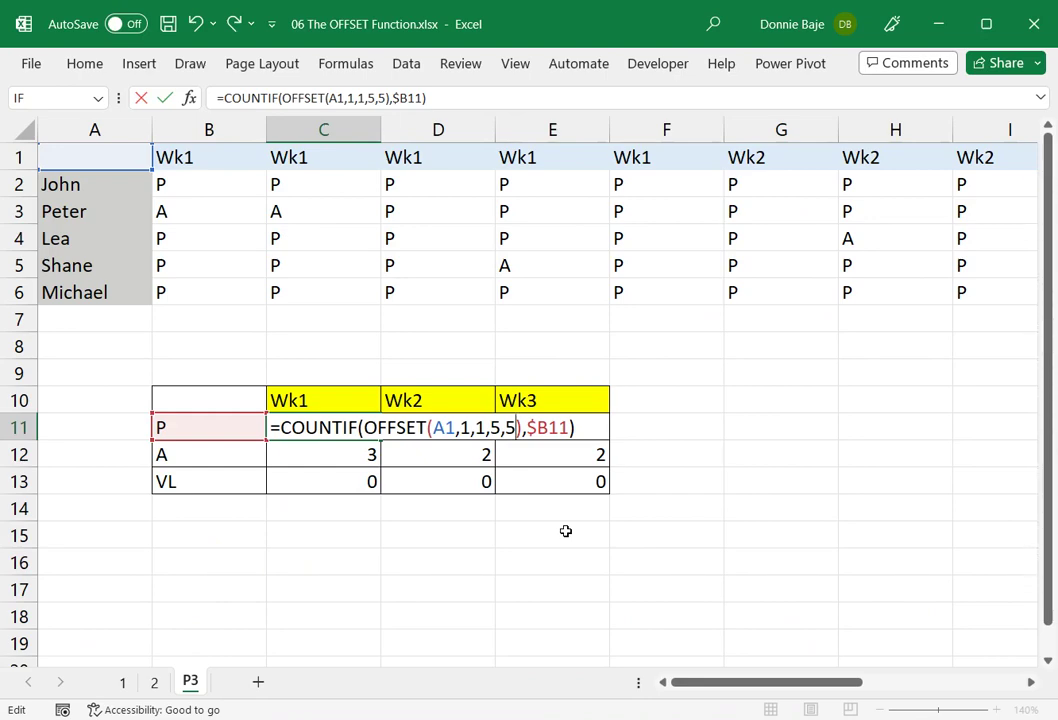
key(shift+Left)
key(shift+Left)
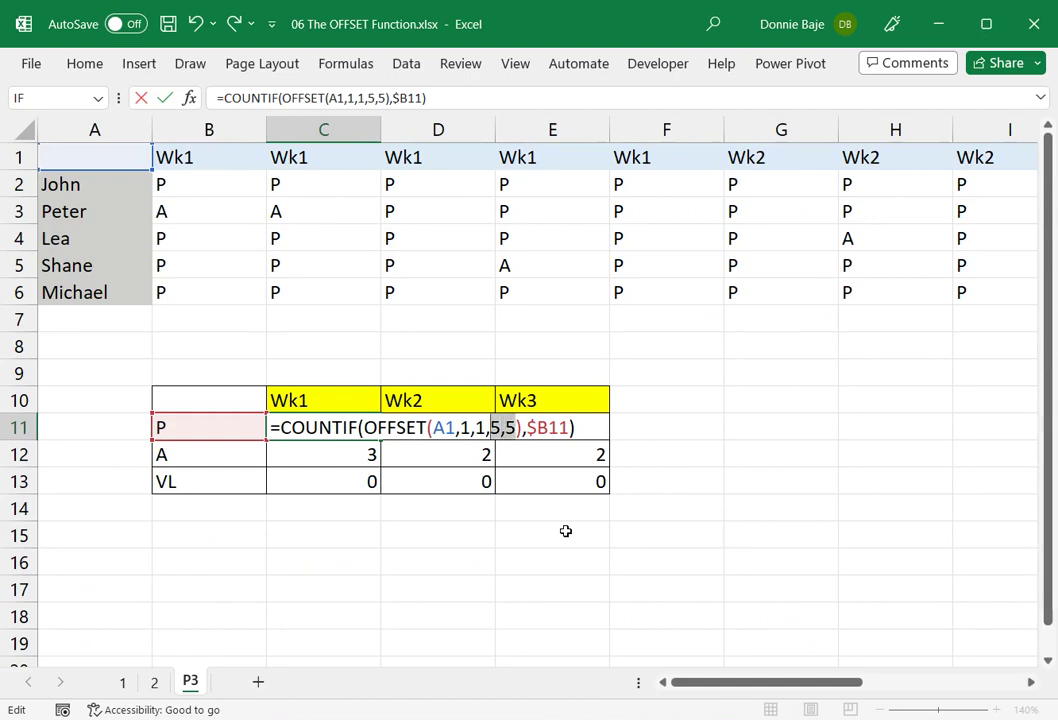
key(Return)
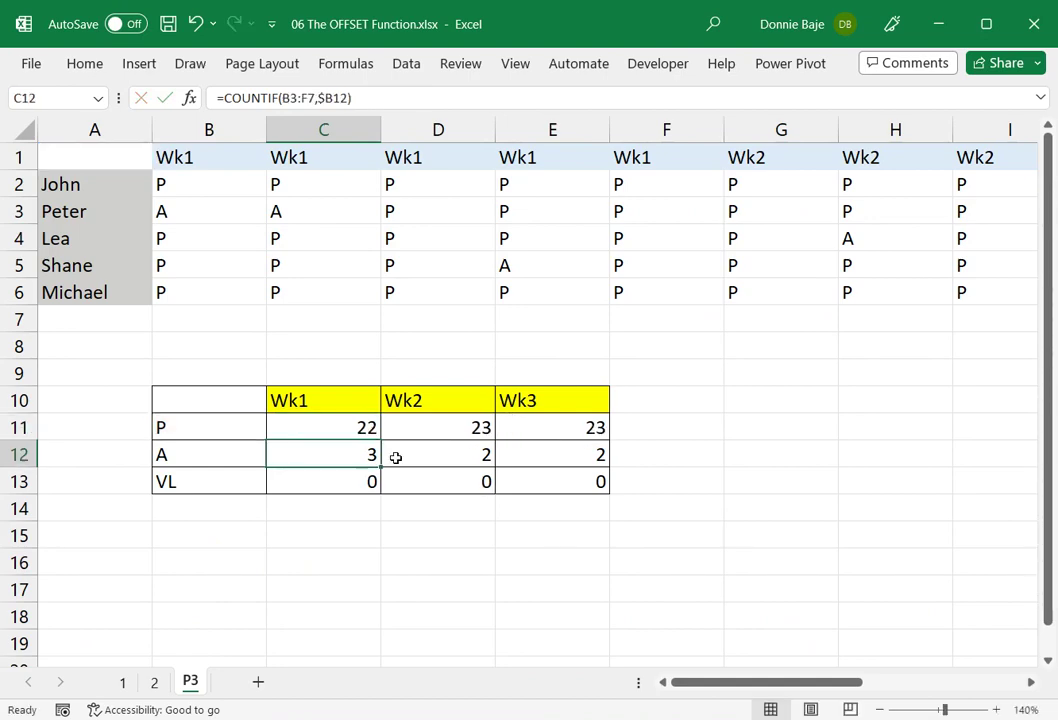
Step: Make the A1 reference in C11's OFFSET function absolute as $A$1
double_click(350, 427)
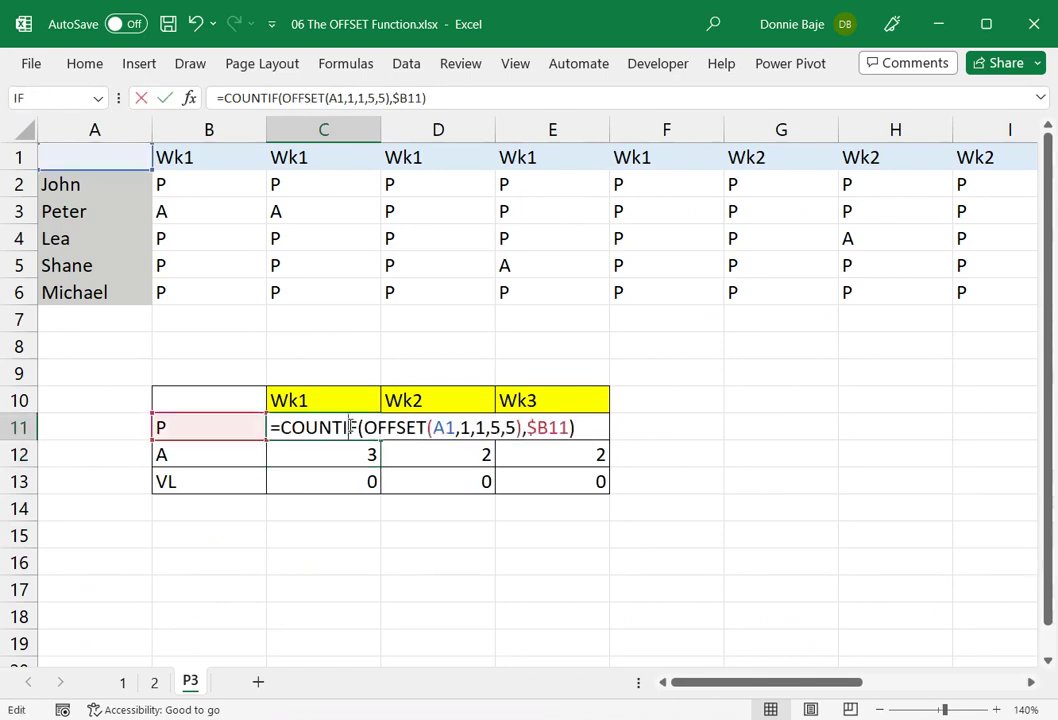
double_click(444, 427)
key(F4)
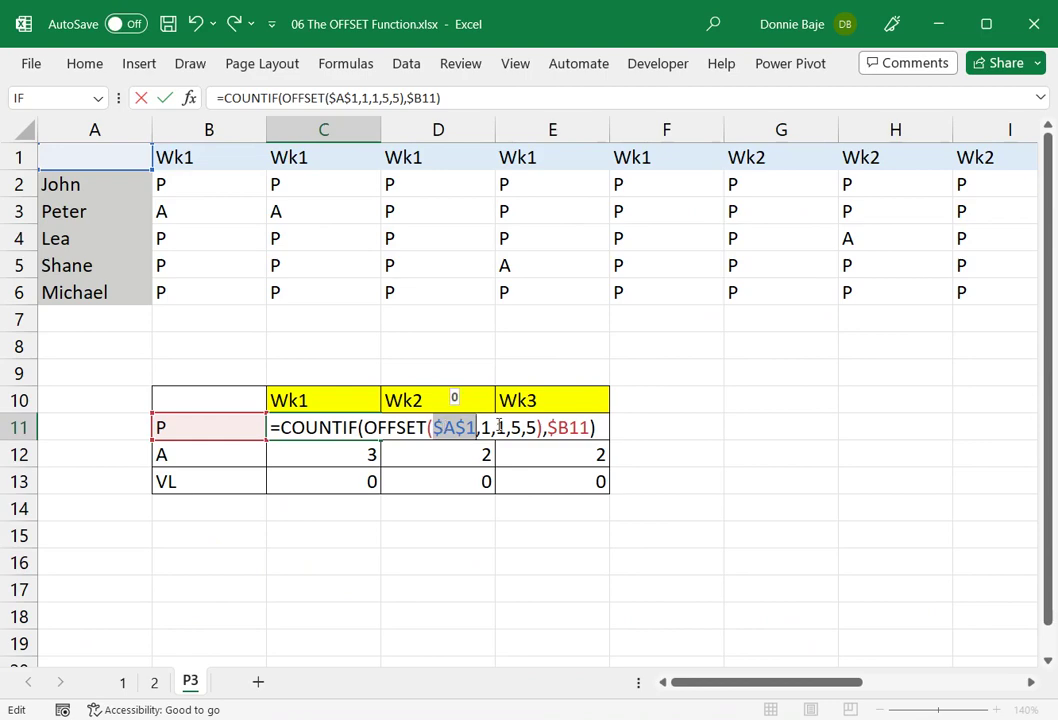
key(Return)
click(360, 435)
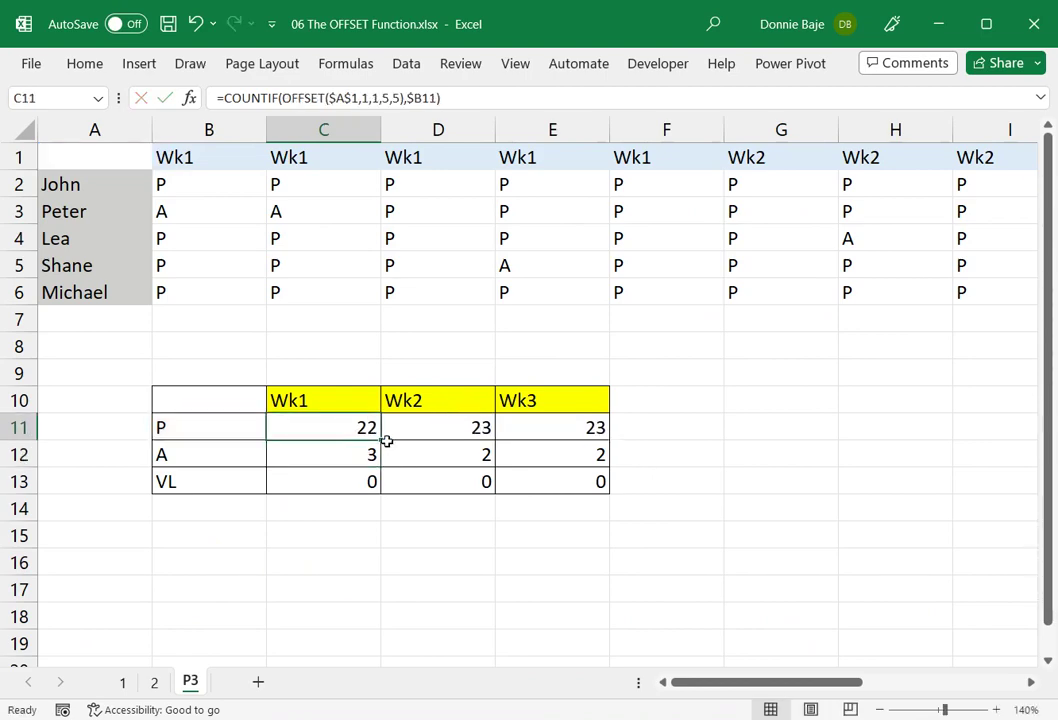
Step: Fill C11's OFFSET-based COUNTIF formula down to C13 and across to column E
drag(381, 440, 384, 492)
click(349, 446)
drag(359, 427, 368, 482)
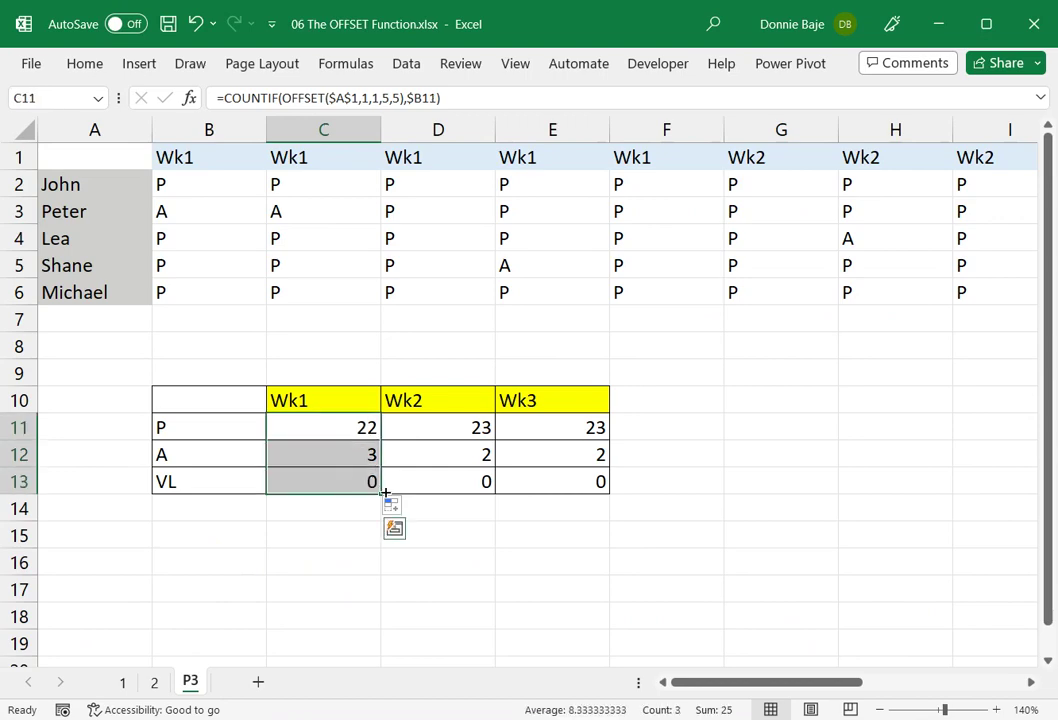
double_click(350, 427)
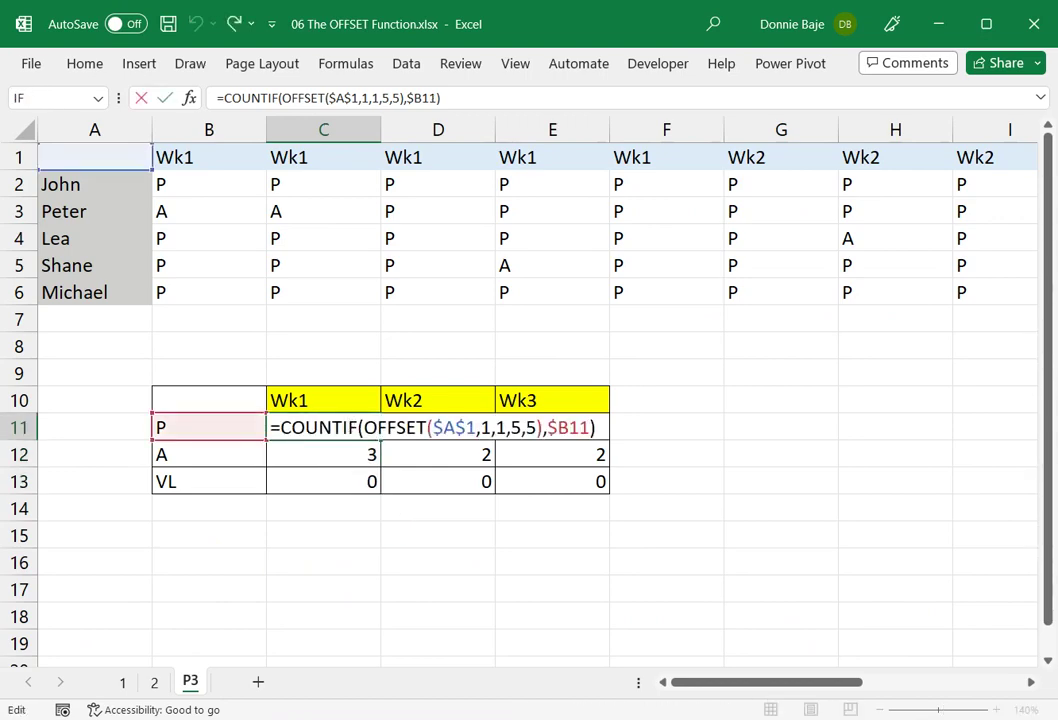
drag(364, 427, 544, 449)
key(Return)
drag(372, 428, 564, 495)
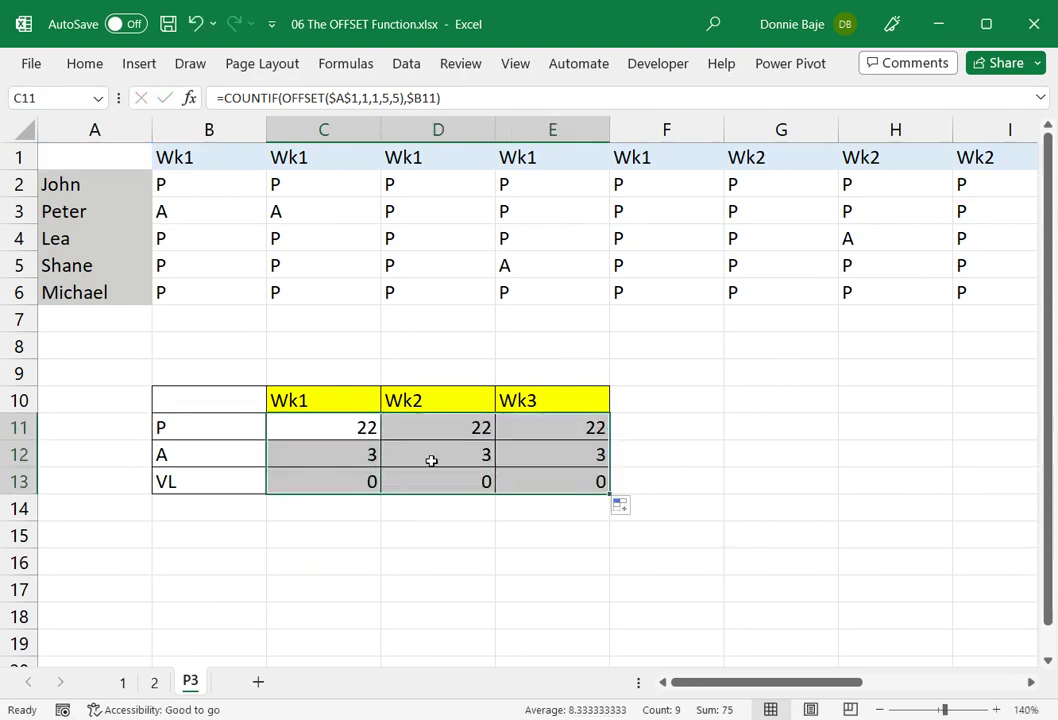
Step: Compare the OFFSET arguments in C11 with those in the copied formula in D11
click(354, 427)
double_click(354, 427)
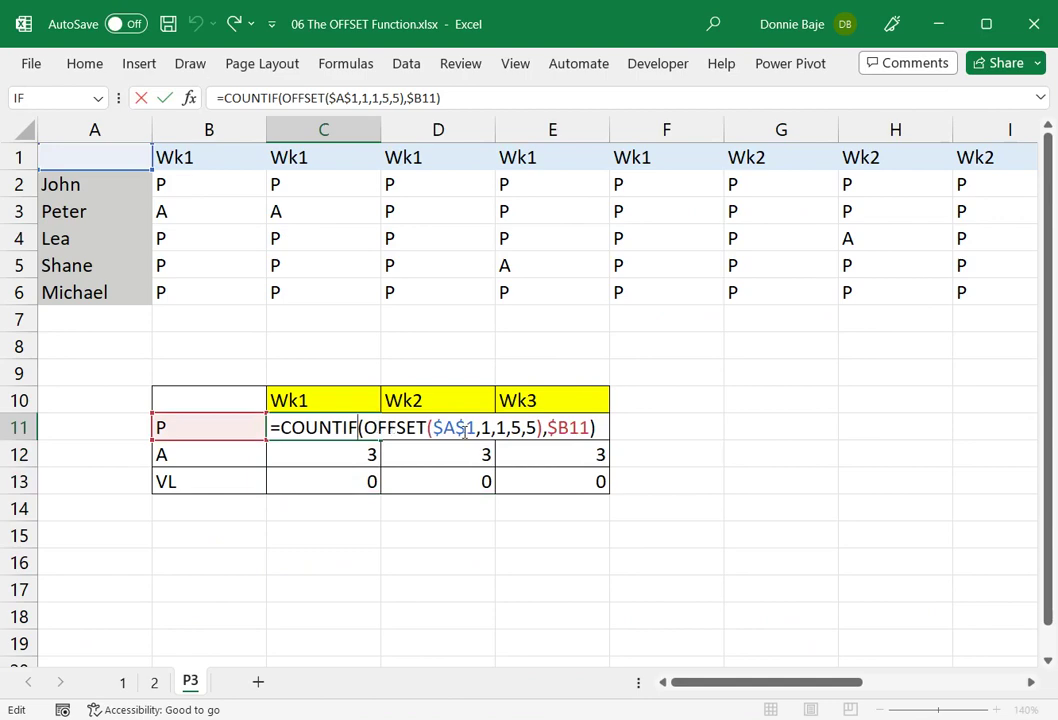
drag(432, 428, 441, 428)
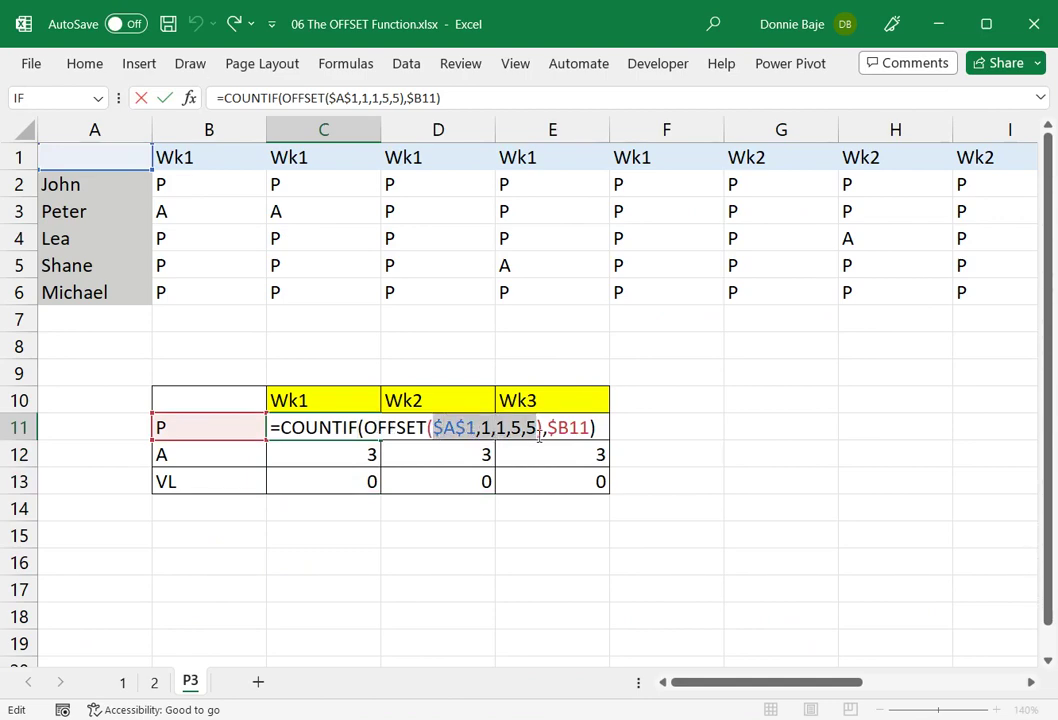
double_click(470, 427)
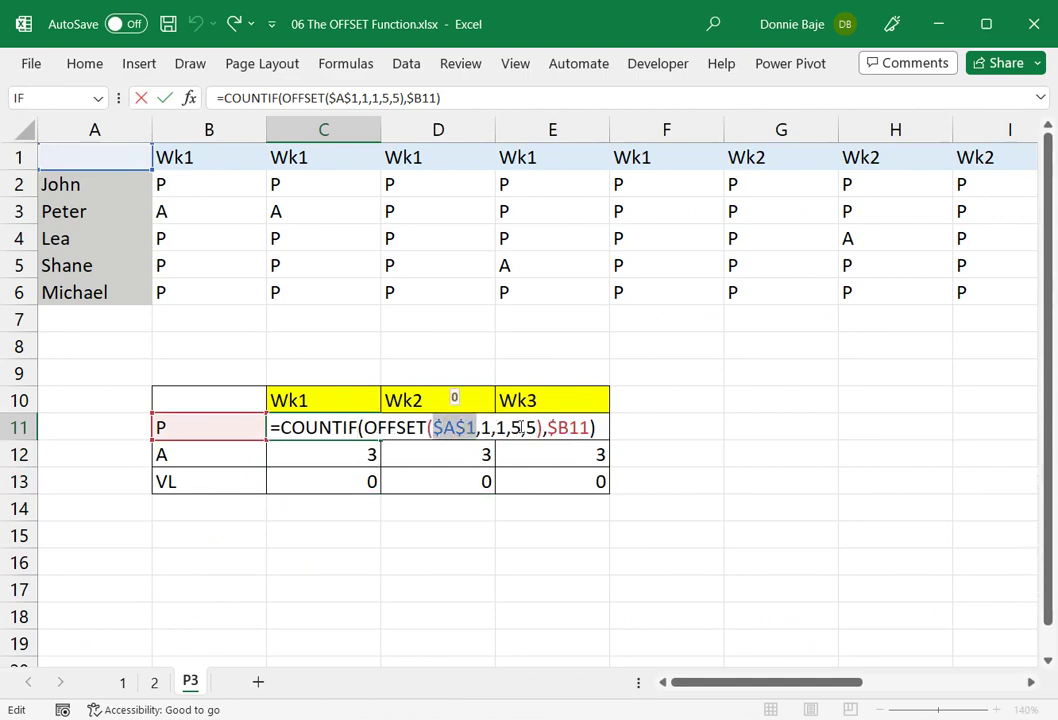
key(Escape)
click(529, 427)
double_click(455, 427)
drag(548, 428, 581, 428)
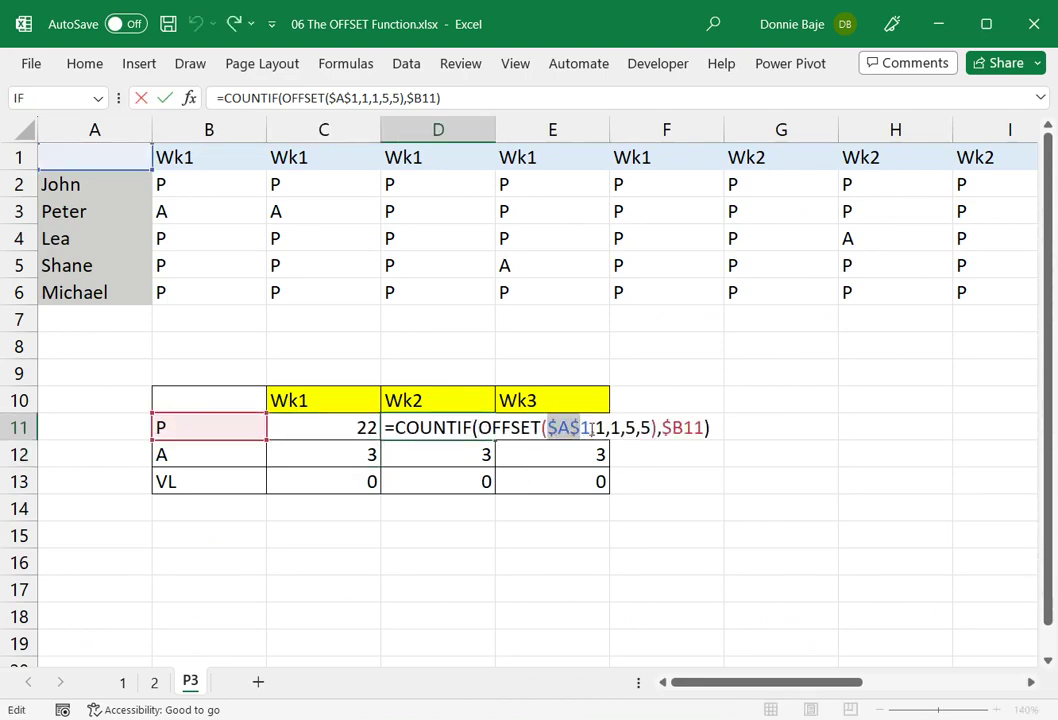
key(Escape)
Step: Examine the rows, columns, height and width arguments of the OFFSET function in C11
click(342, 427)
double_click(342, 427)
drag(480, 428, 533, 428)
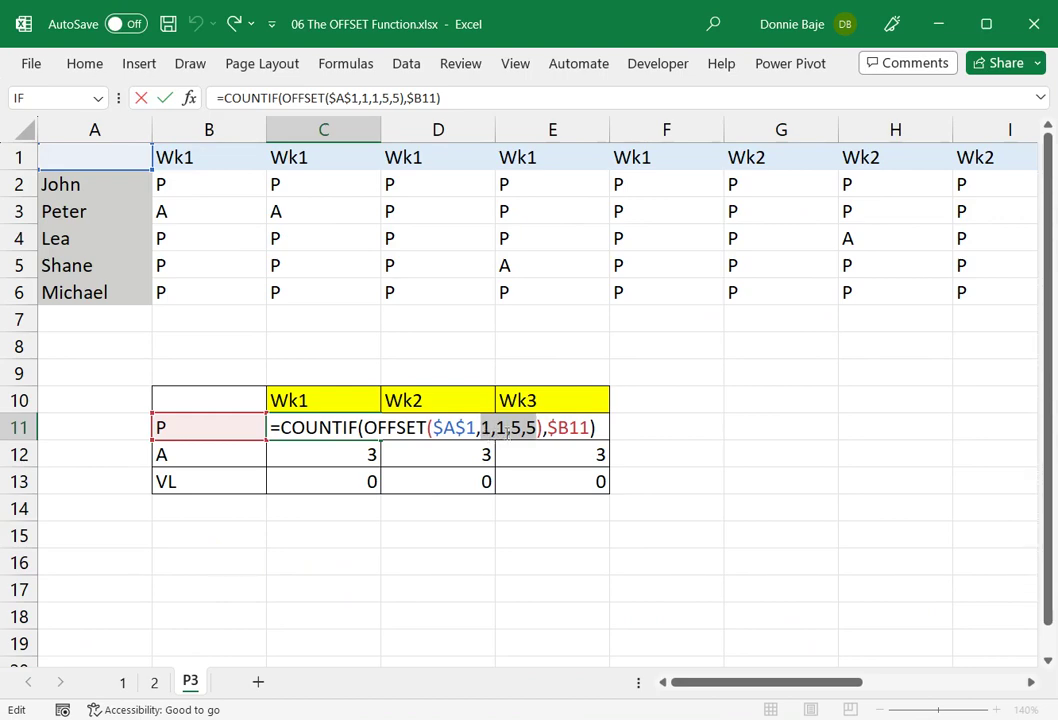
drag(511, 430, 527, 430)
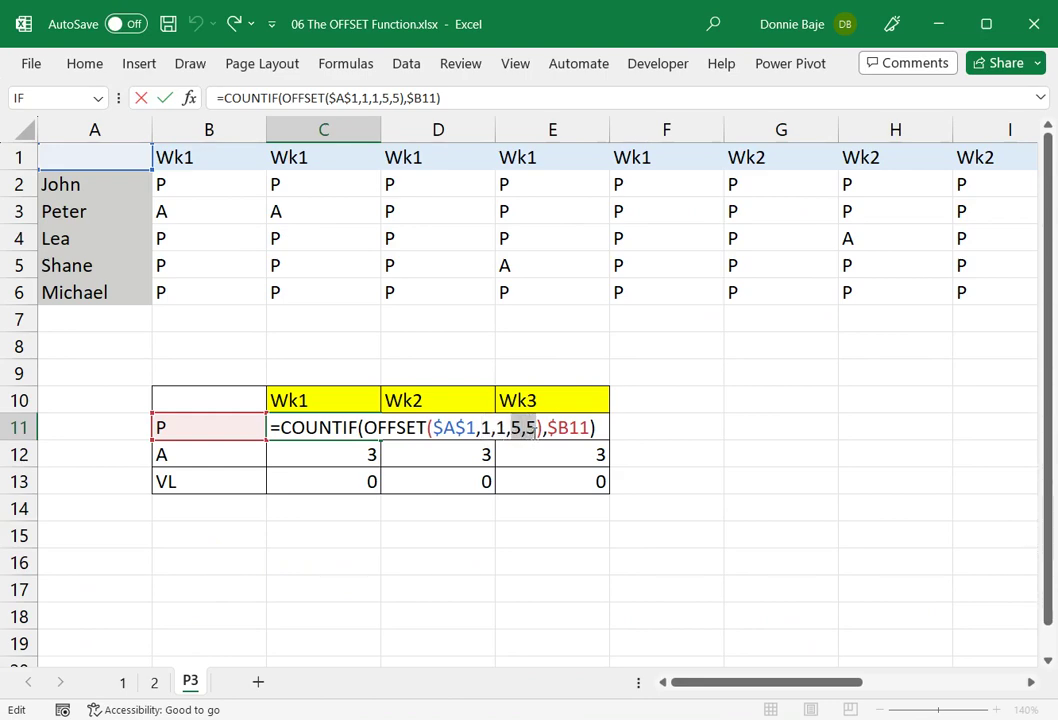
drag(512, 428, 536, 428)
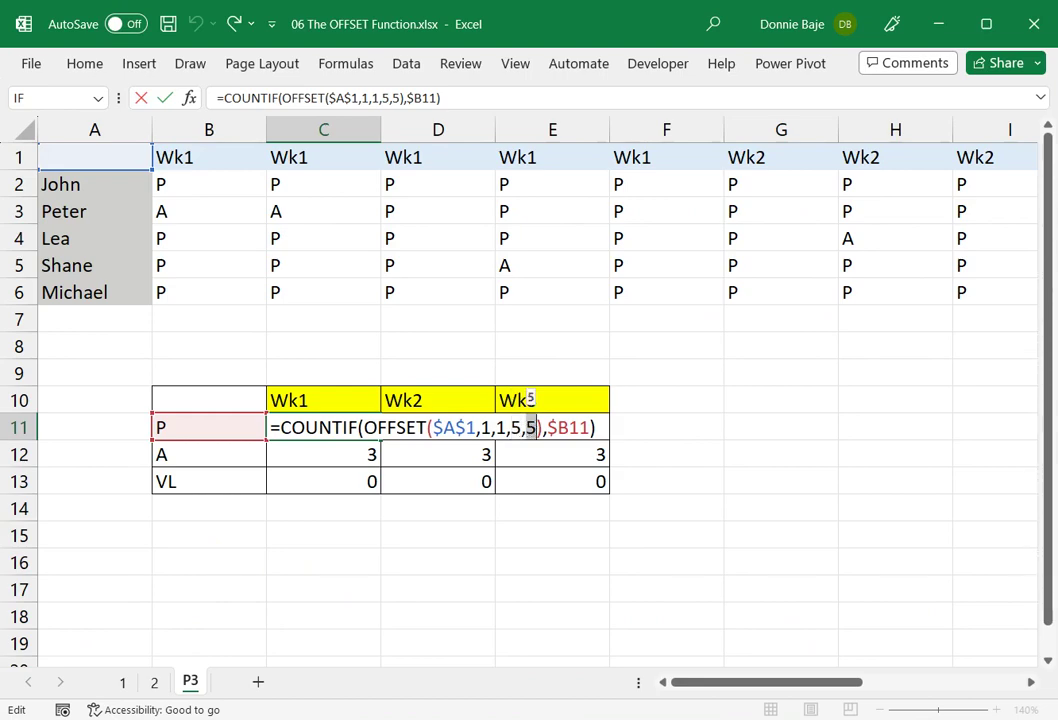
click(512, 428)
Step: Replace the columns argument of C11's OFFSET with a MATCH function that looks up C$10
drag(481, 428, 511, 428)
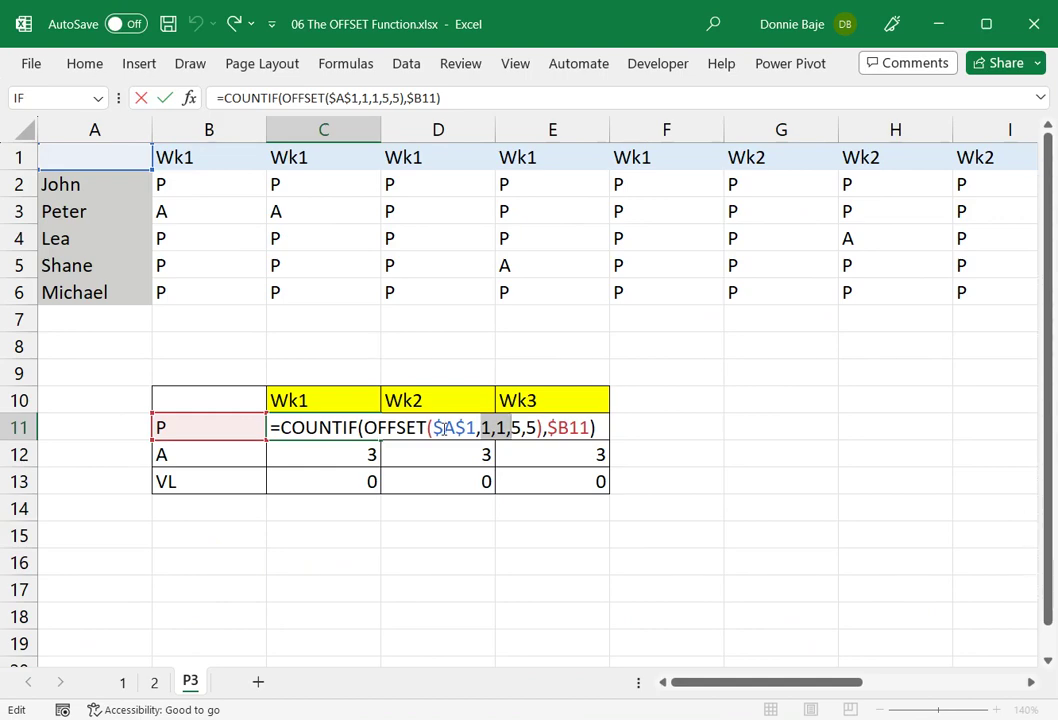
drag(496, 429, 505, 431)
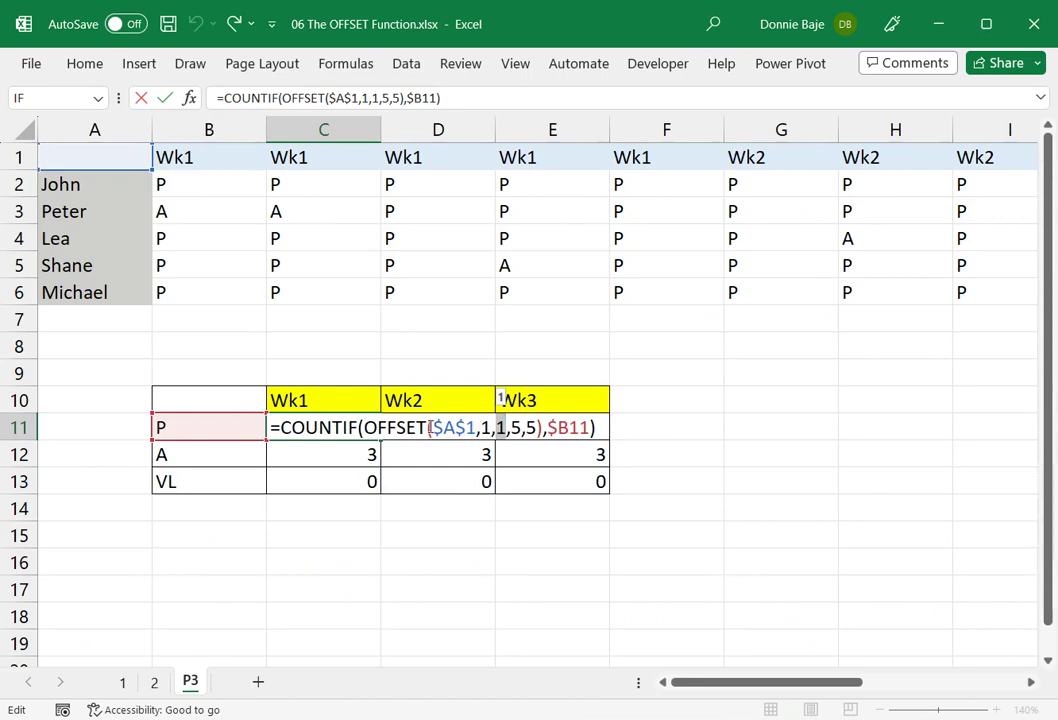
text(MATCH())
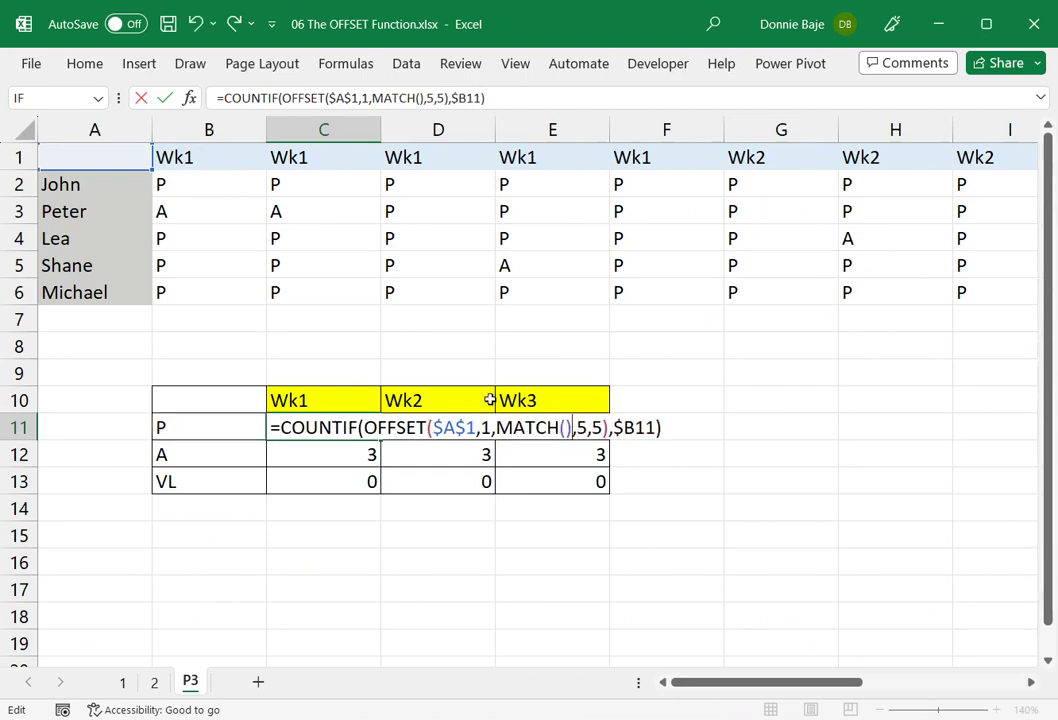
click(565, 427)
click(321, 404)
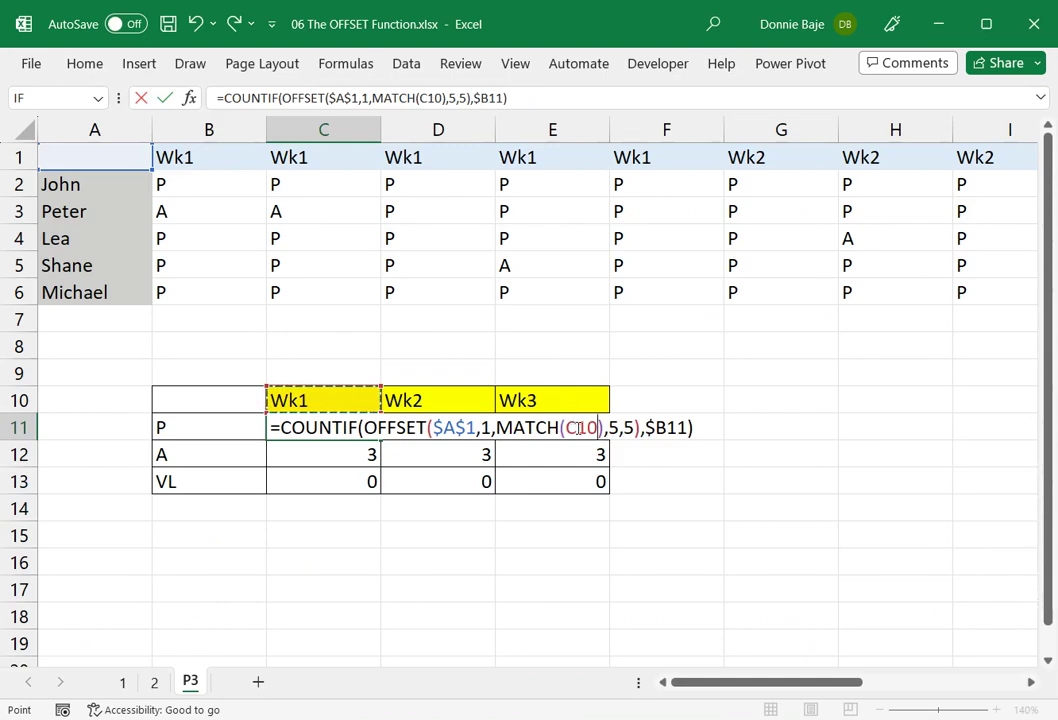
click(580, 428)
text($1)
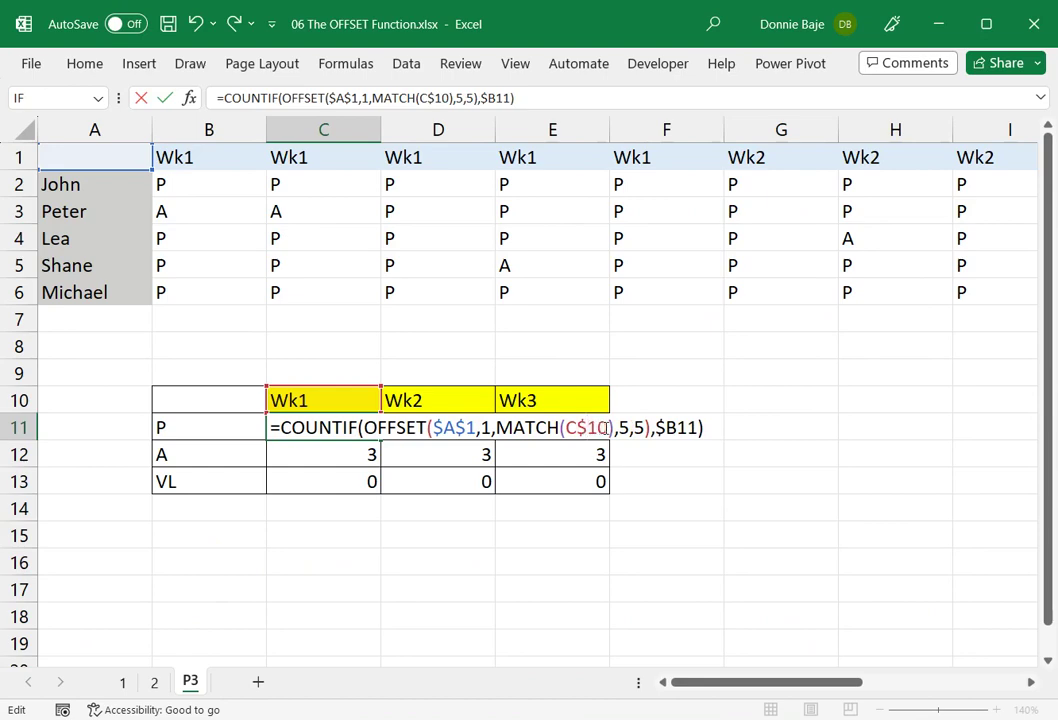
Step: Complete C11's MATCH function with the absolute lookup array $B$1:$P$1 and match type 0
text(,)
click(193, 161)
drag(193, 161, 833, 161)
drag(876, 690, 678, 686)
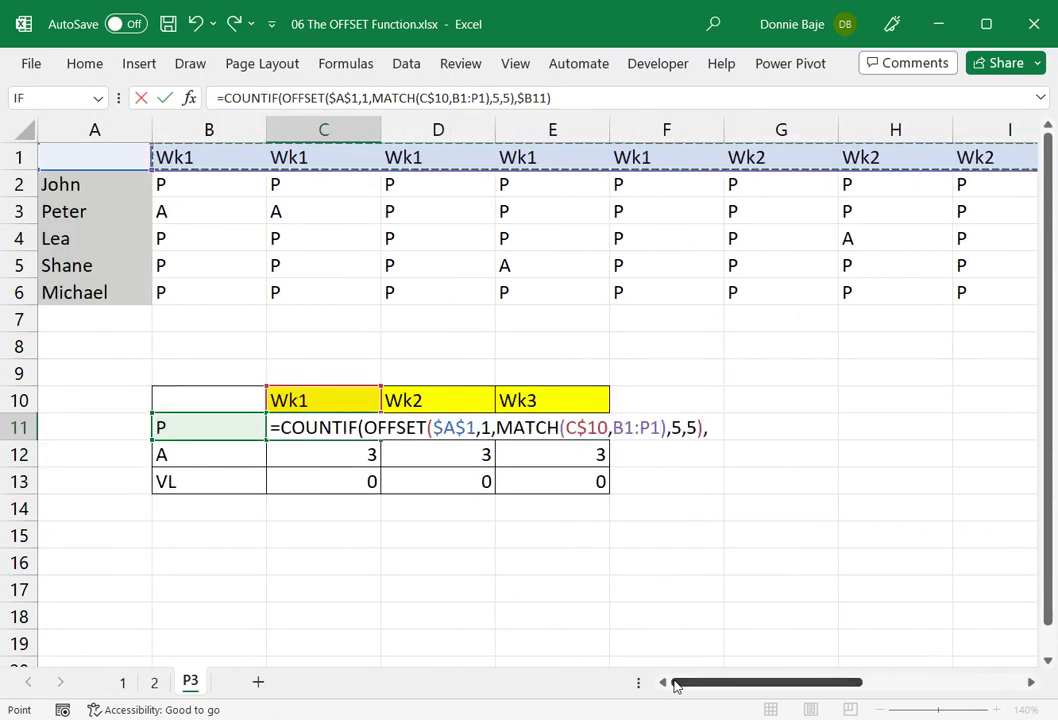
key(F4)
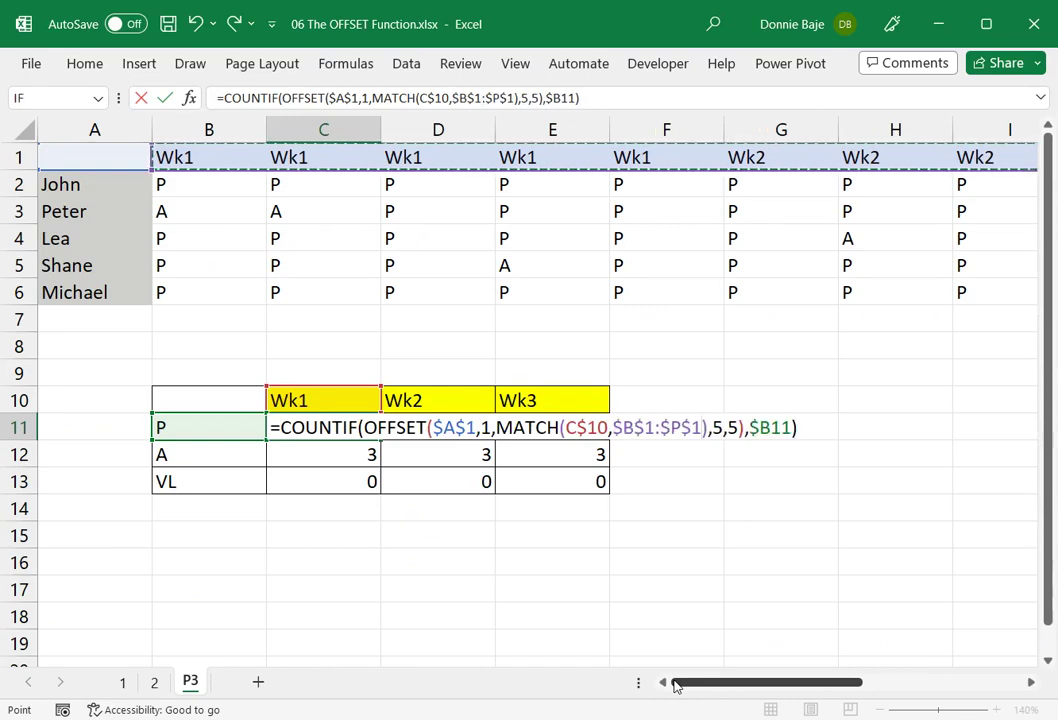
text(,0)
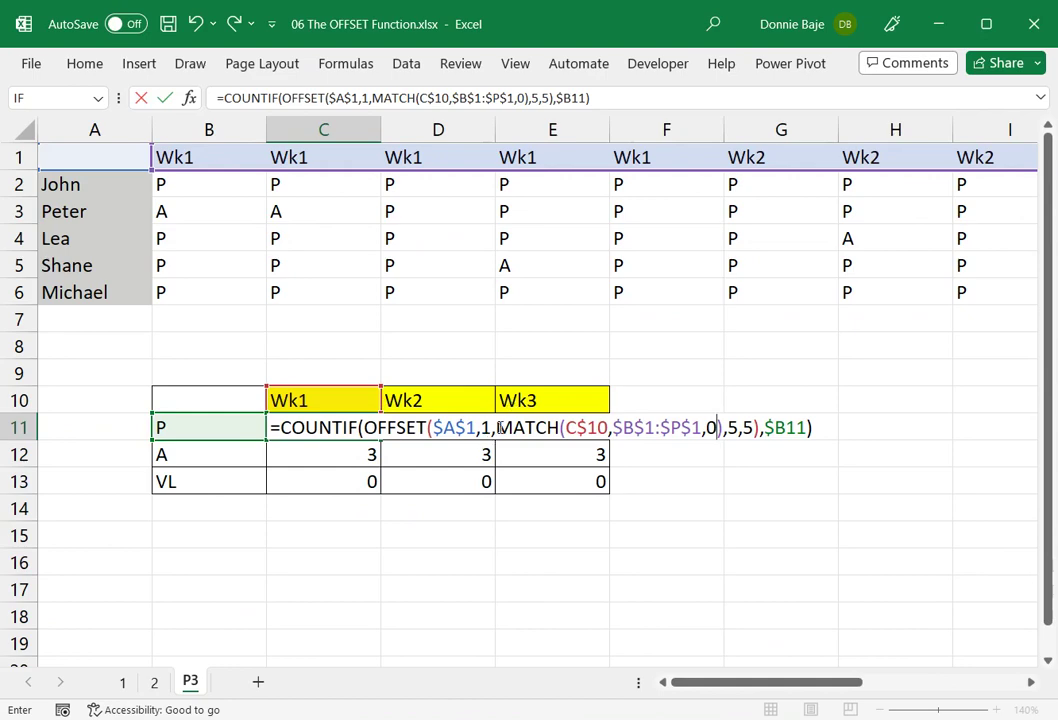
Step: Check the arguments and result of the MATCH function in C11, then commit the formula
double_click(588, 427)
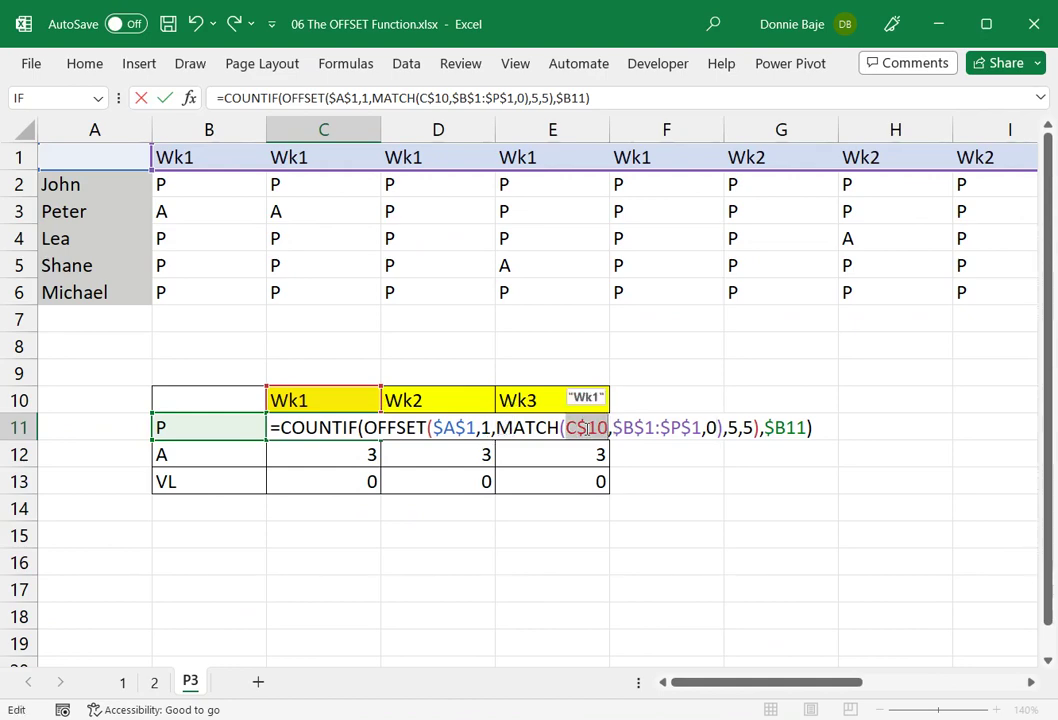
drag(613, 427, 699, 428)
click(725, 428)
drag(497, 427, 722, 433)
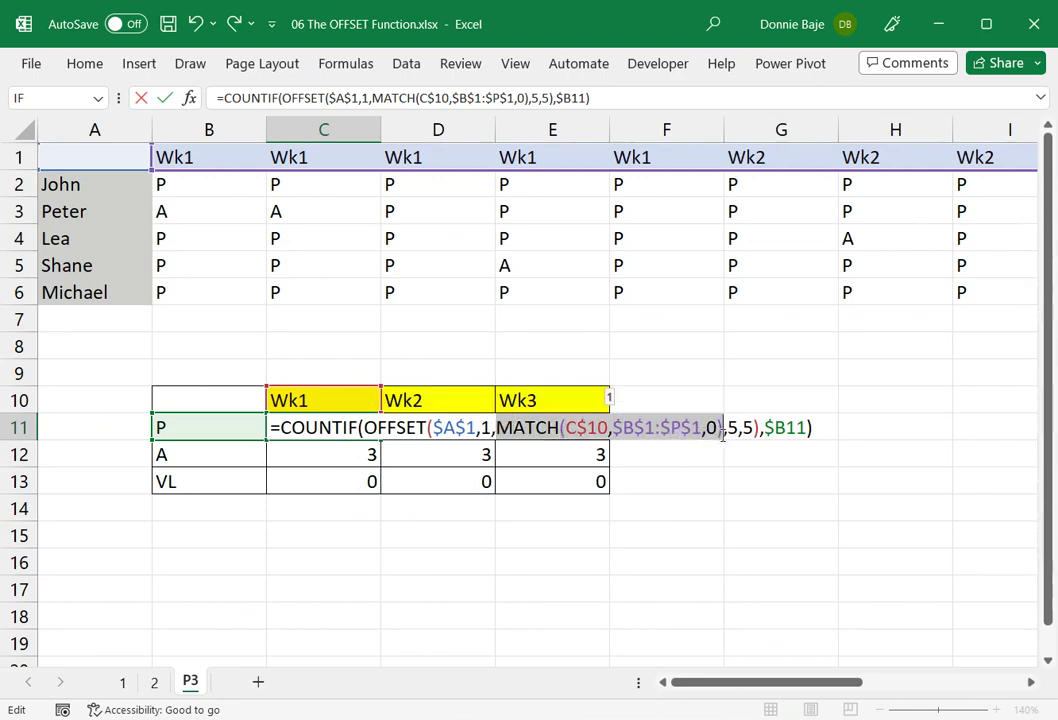
click(722, 433)
key(Return)
Step: Fill C11's COUNTIF formula with OFFSET and MATCH down to C13 and across to column E
click(358, 427)
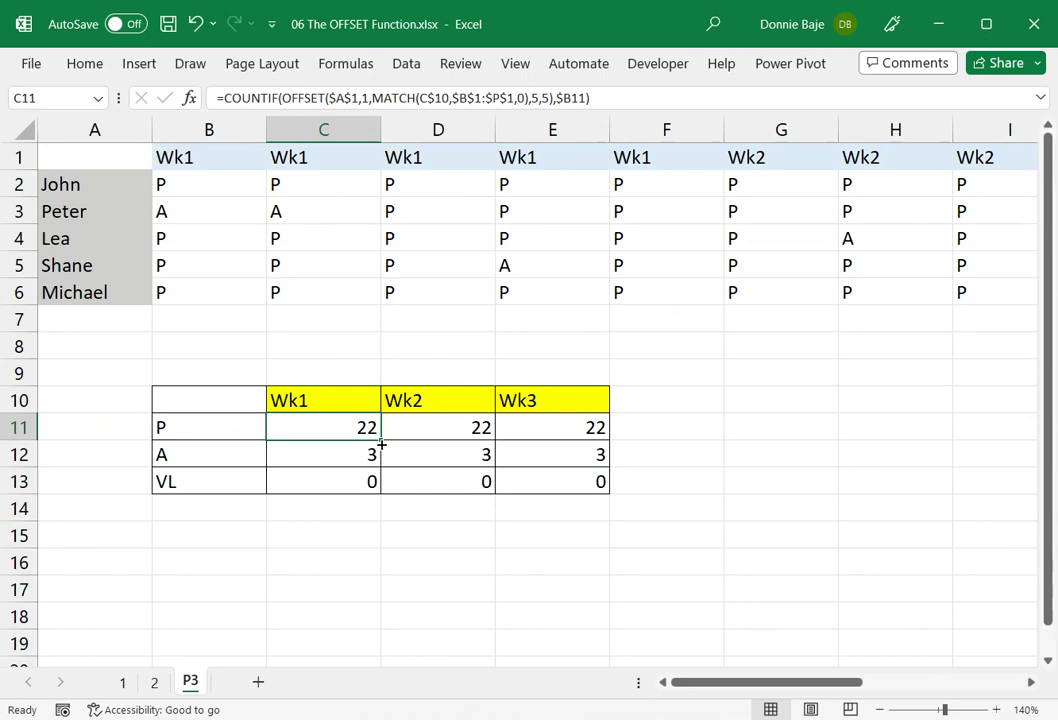
drag(381, 443, 381, 492)
click(360, 454)
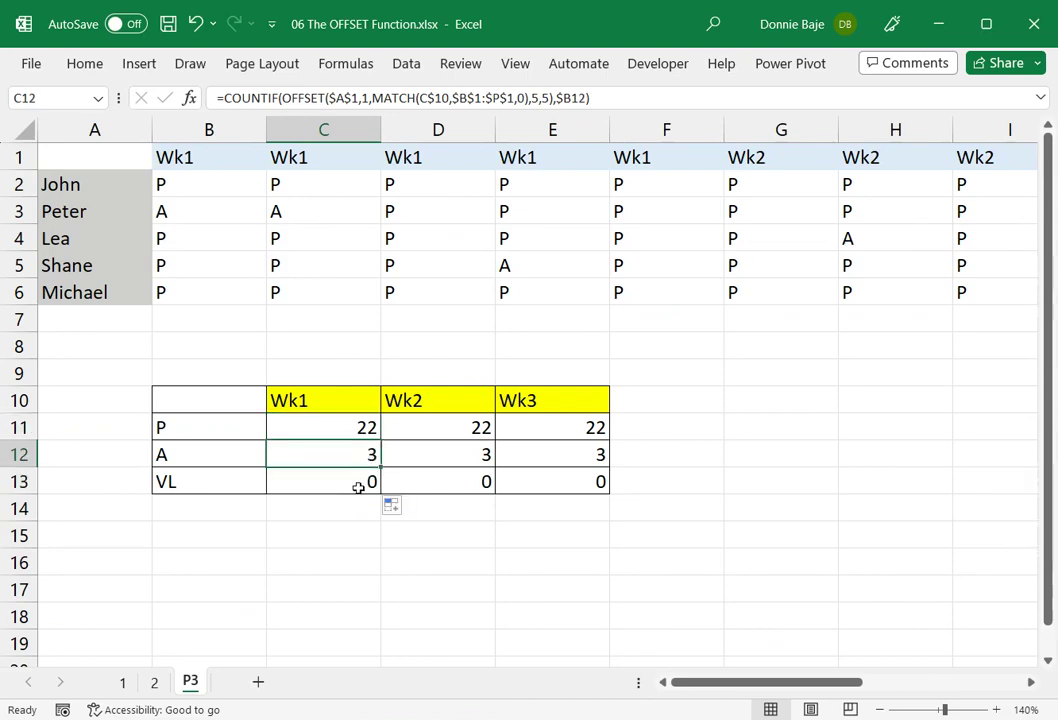
click(358, 487)
click(355, 428)
click(350, 456)
drag(363, 434, 594, 488)
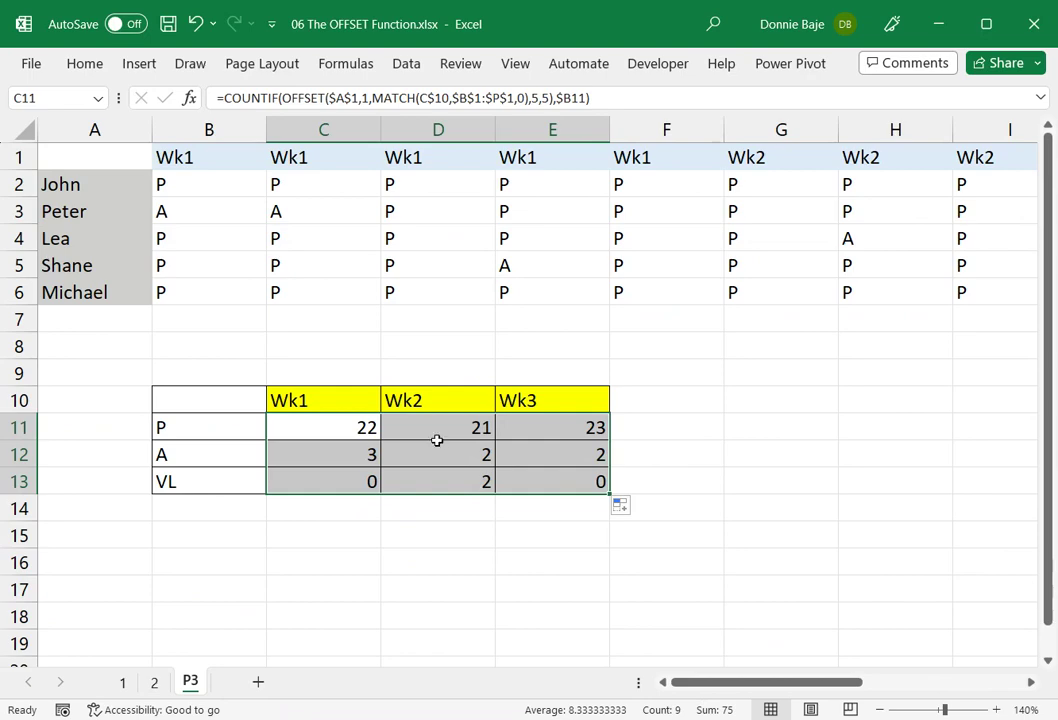
Step: Check the A entries in the Wk2 block G2:K6 against the summary count in D12
drag(765, 190, 893, 293)
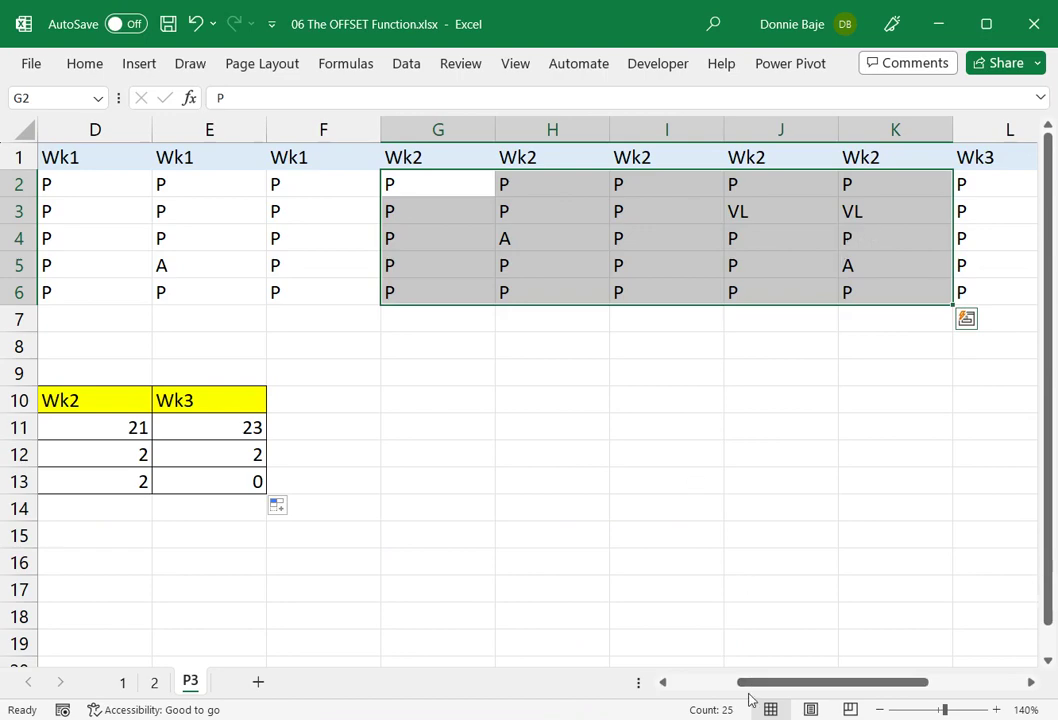
drag(749, 690, 718, 691)
click(297, 454)
drag(595, 184, 1020, 293)
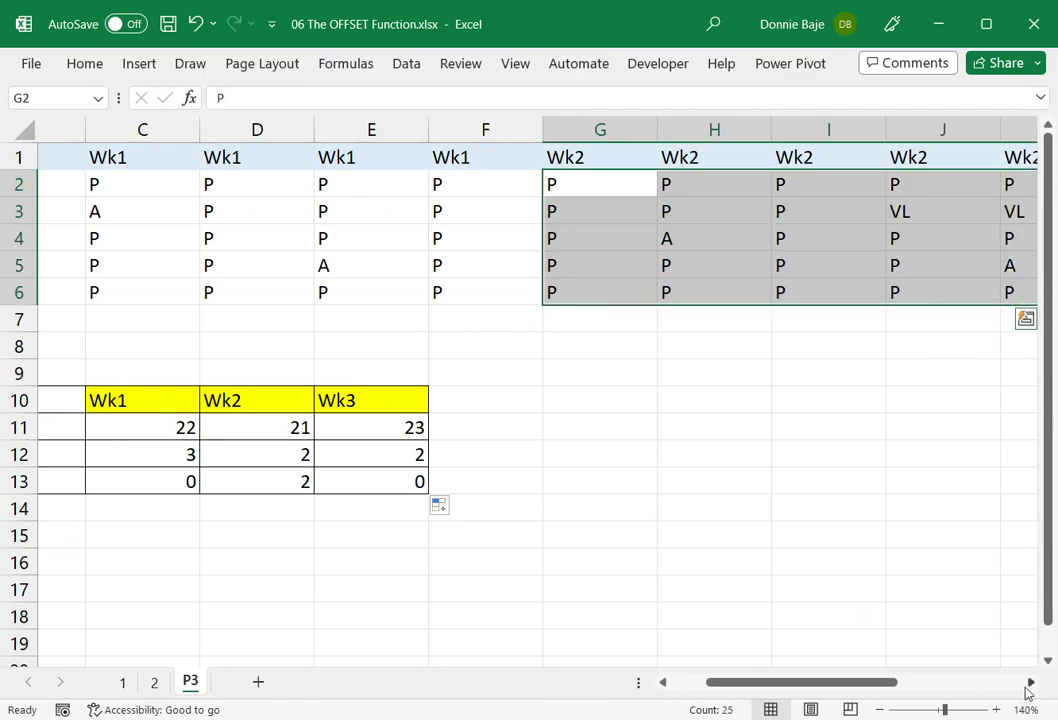
click(1030, 683)
click(1030, 683)
click(546, 243)
ctrl+click(903, 277)
click(125, 458)
Step: Check the VL entries J3 and K3 in the Wk2 block against the summary table's VL count
drag(815, 683, 762, 688)
drag(349, 181, 803, 300)
click(678, 214)
ctrl+click(770, 213)
click(629, 501)
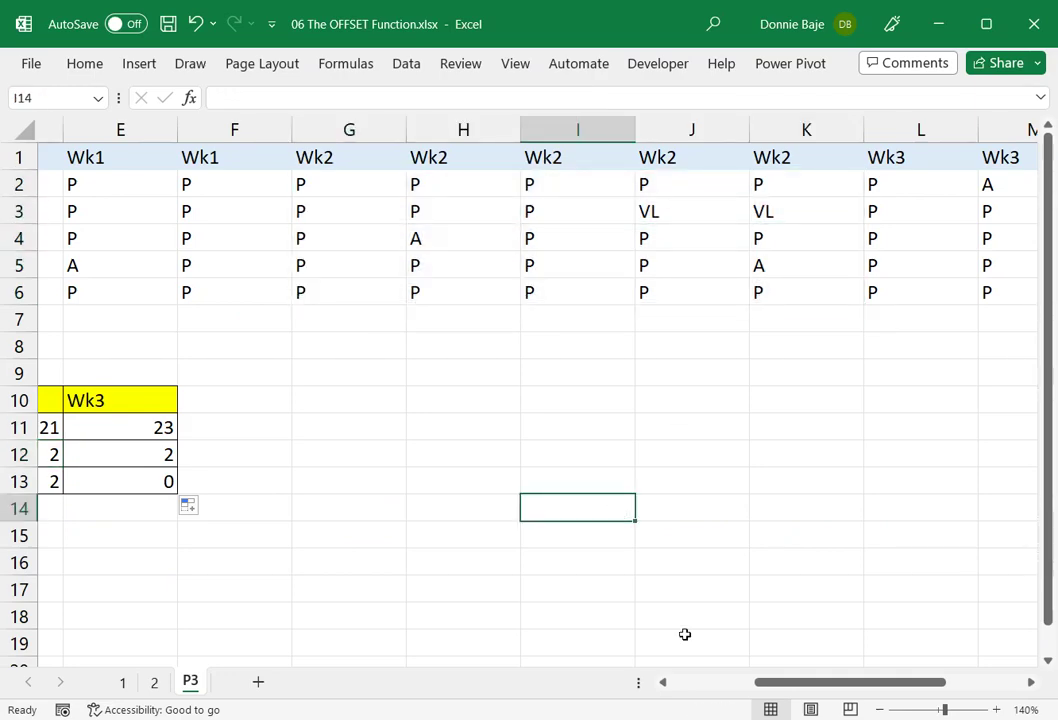
Step: Check the A entries in the Wk3 block L2:P6 against the summary count in E12
click(132, 453)
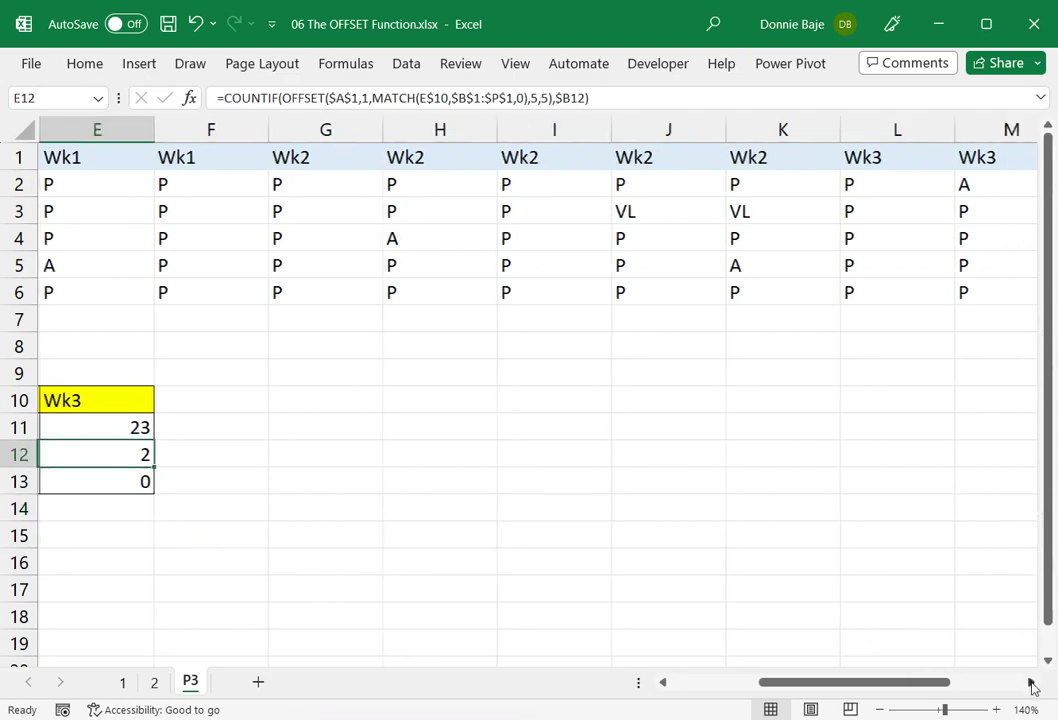
drag(1033, 686, 1033, 686)
drag(414, 180, 855, 288)
click(626, 266)
ctrl+click(548, 184)
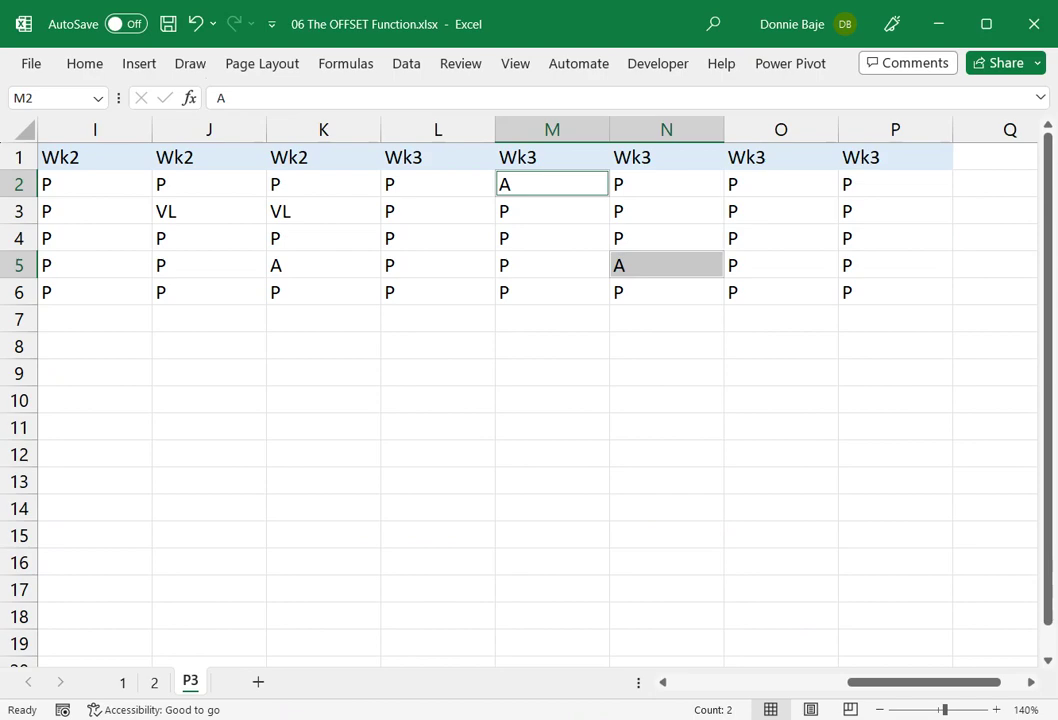
Step: Review the MATCH, height and width arguments of C11's OFFSET and close the formula without altering it
drag(871, 686, 699, 686)
click(314, 427)
double_click(314, 427)
drag(472, 427, 738, 427)
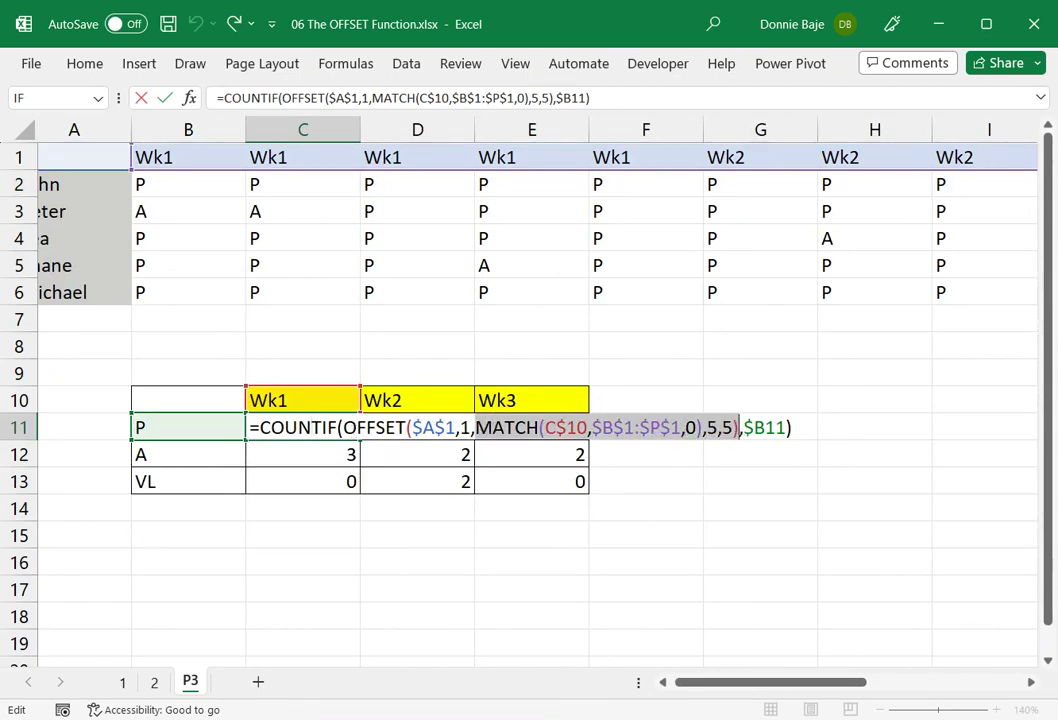
click(643, 427)
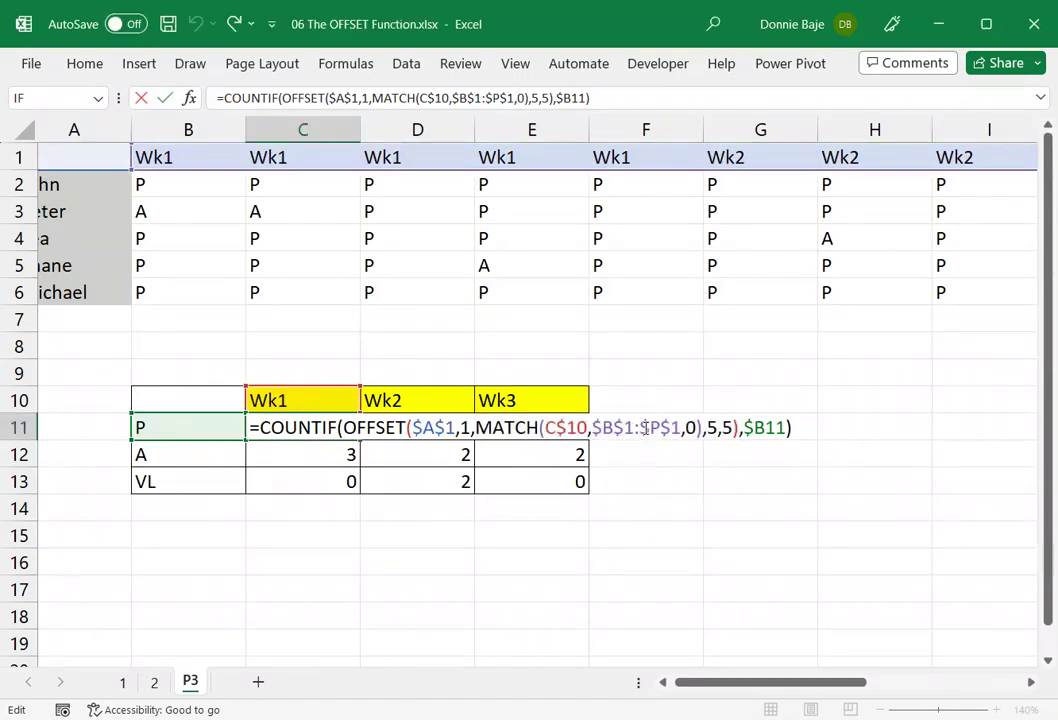
key(Return)
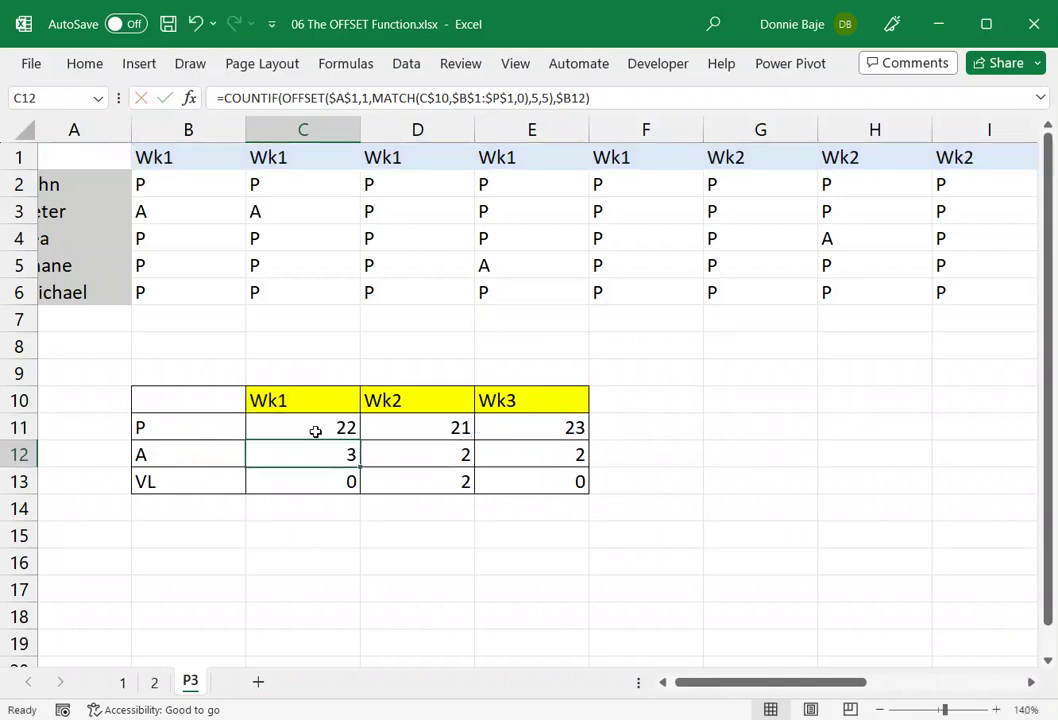
Step: Replace the fixed height 5 in C11's OFFSET formula with COUNTA(A:A)
click(314, 430)
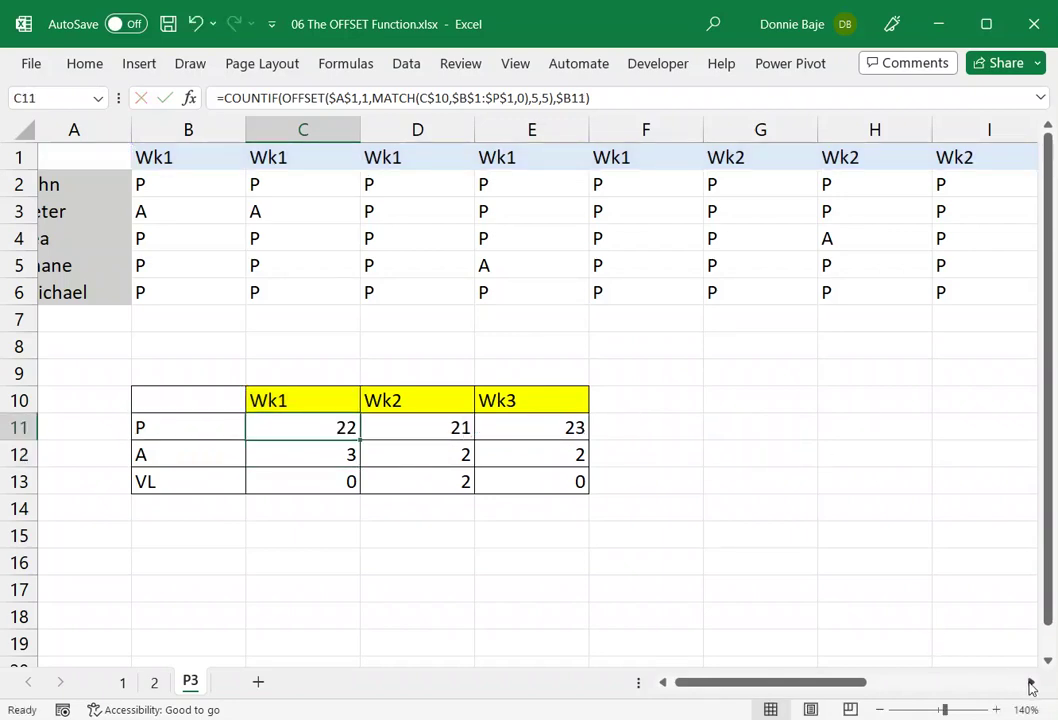
drag(845, 699, 798, 692)
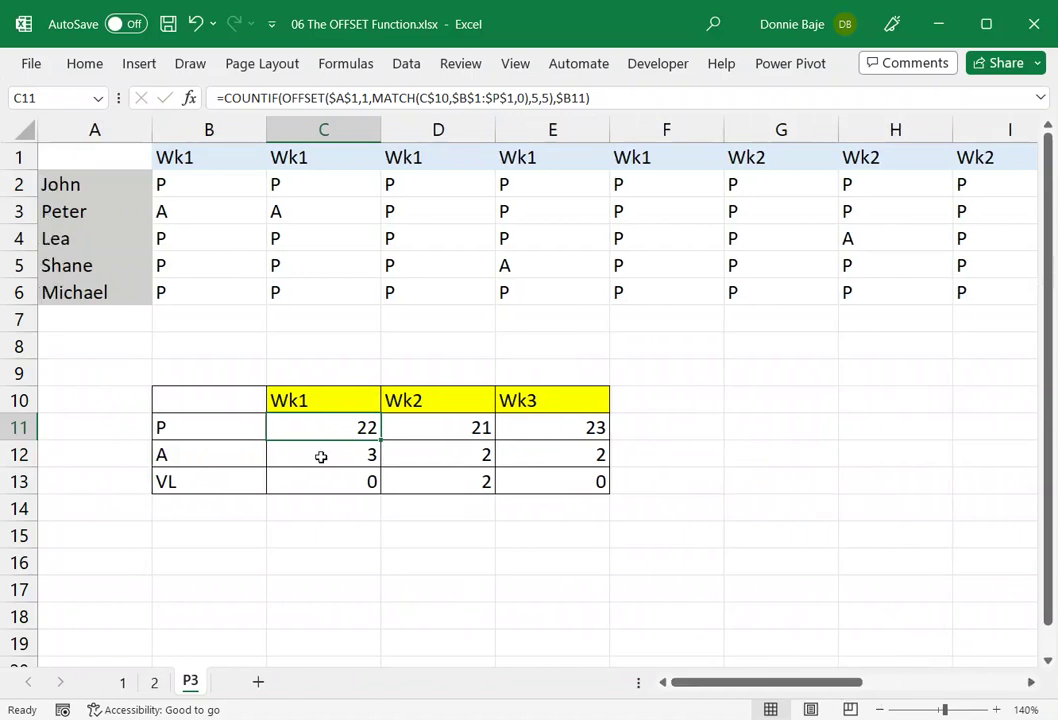
click(90, 316)
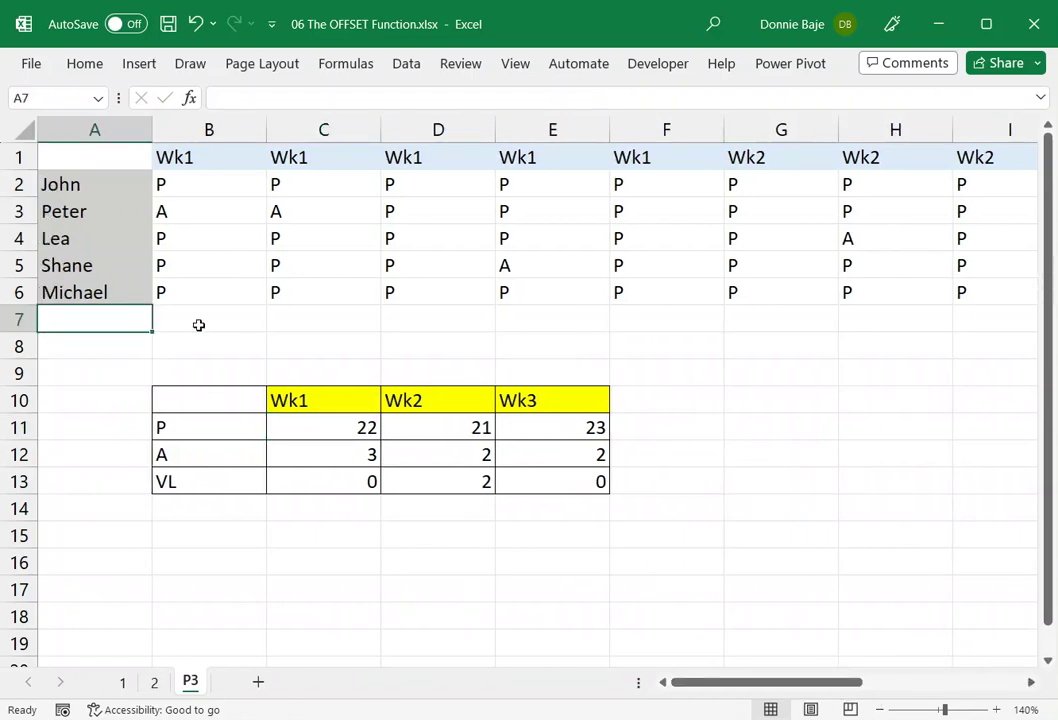
double_click(288, 427)
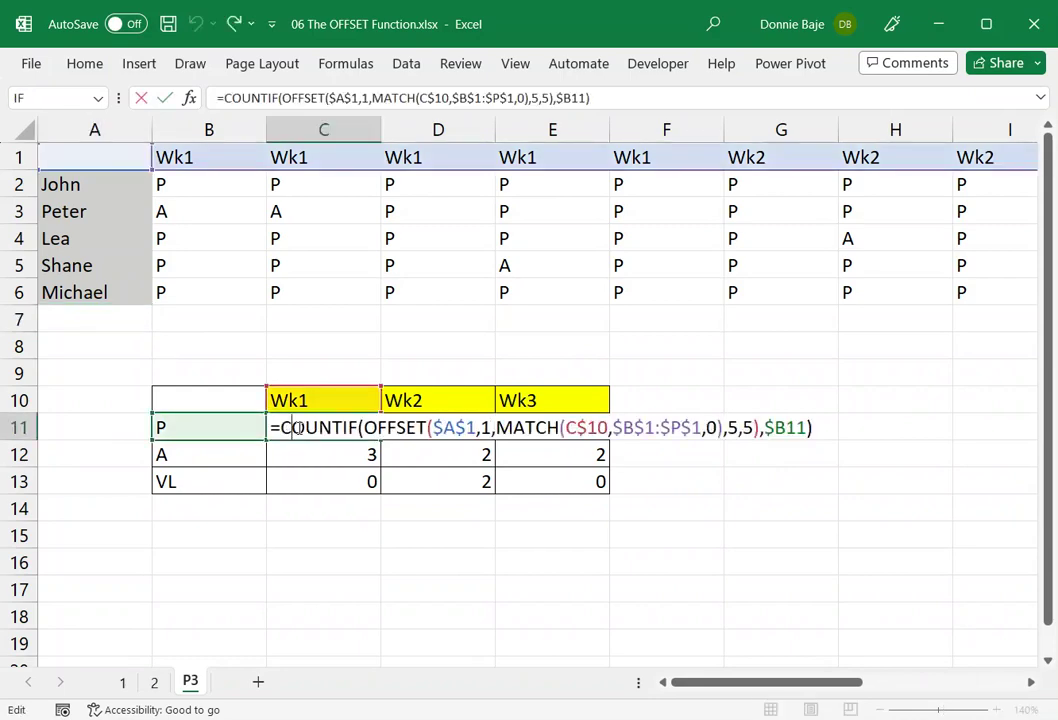
double_click(732, 427)
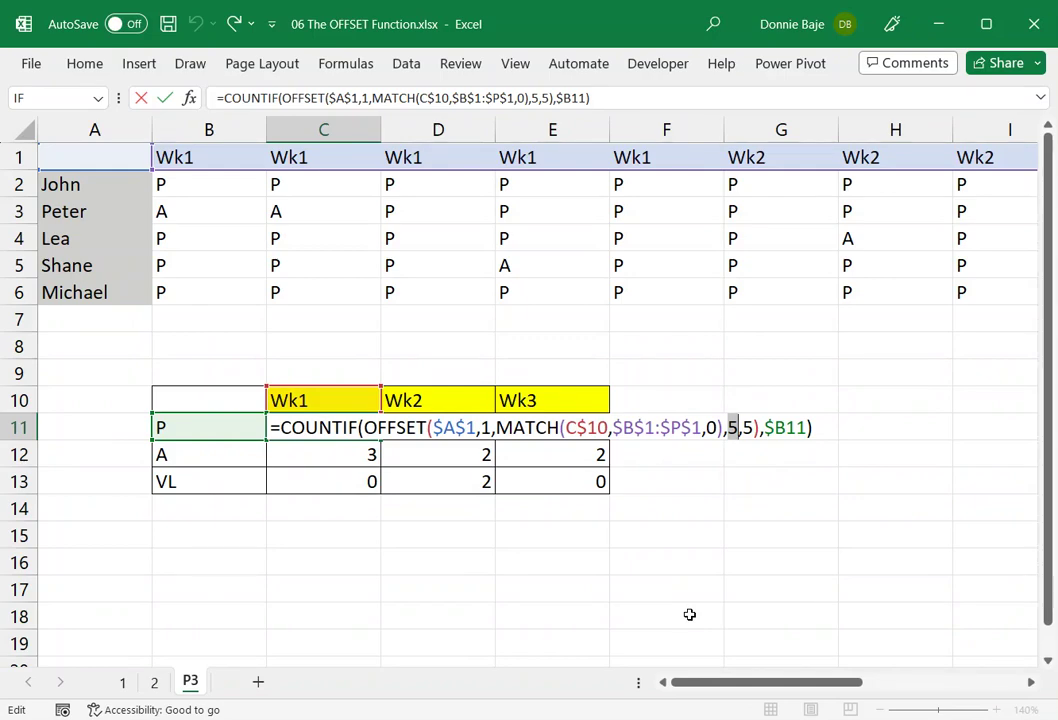
text(COUNTIF)
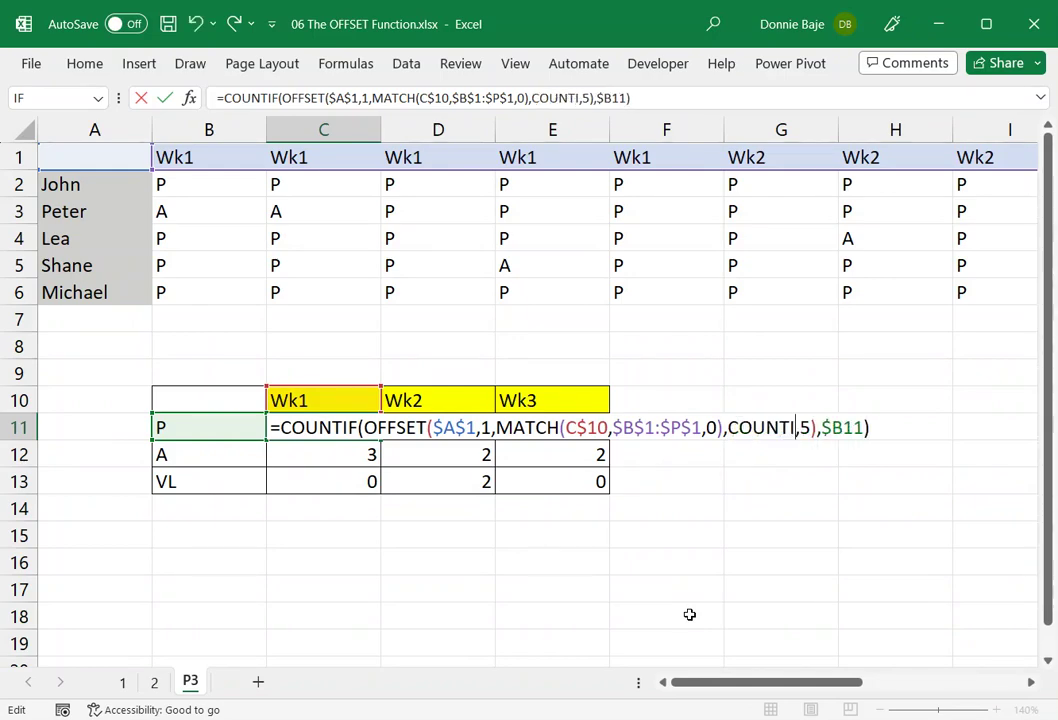
key(BackSpace)
key(BackSpace)
text(A())
key(Left)
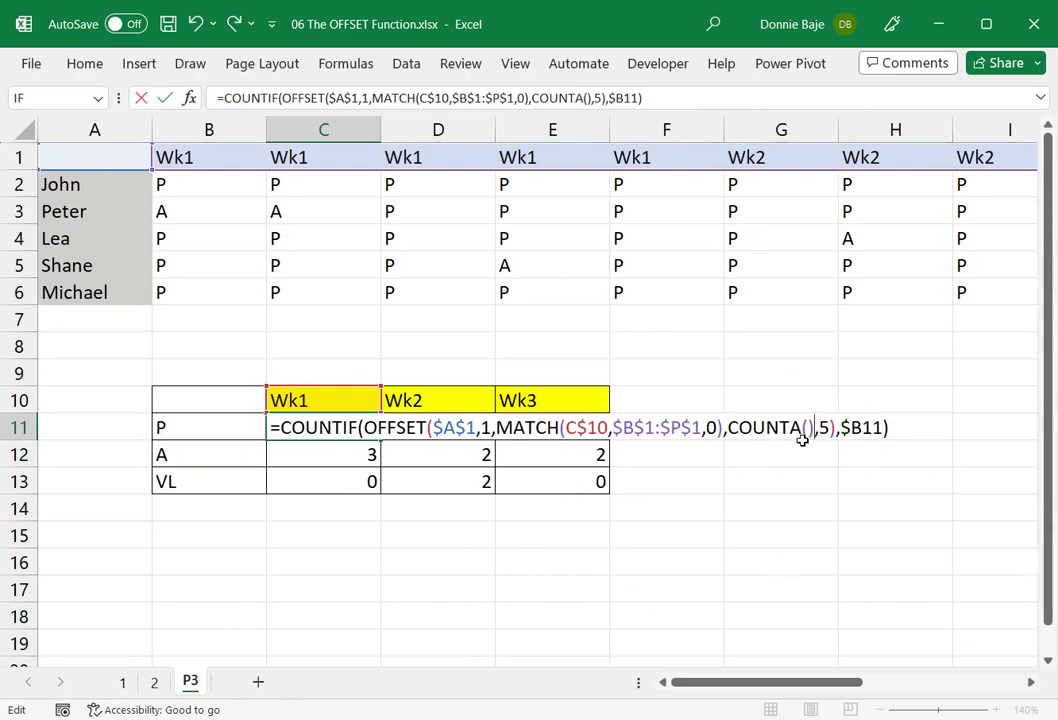
click(118, 124)
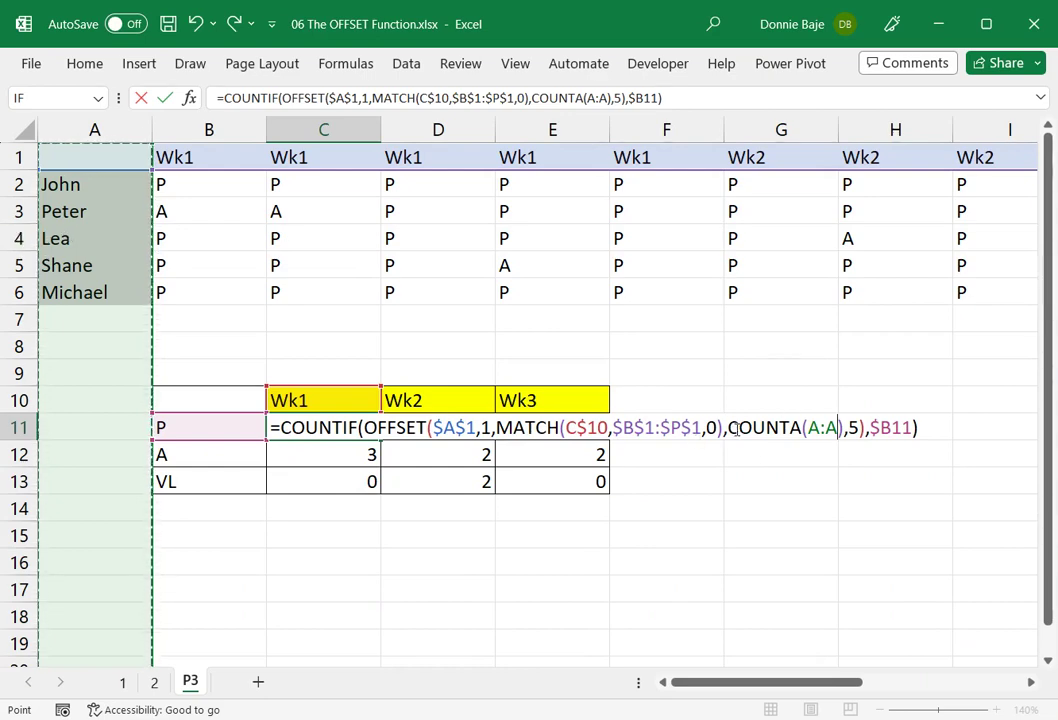
Step: Make the COUNTA column reference in C11 absolute as $A:$A and commit the formula
drag(726, 428, 843, 441)
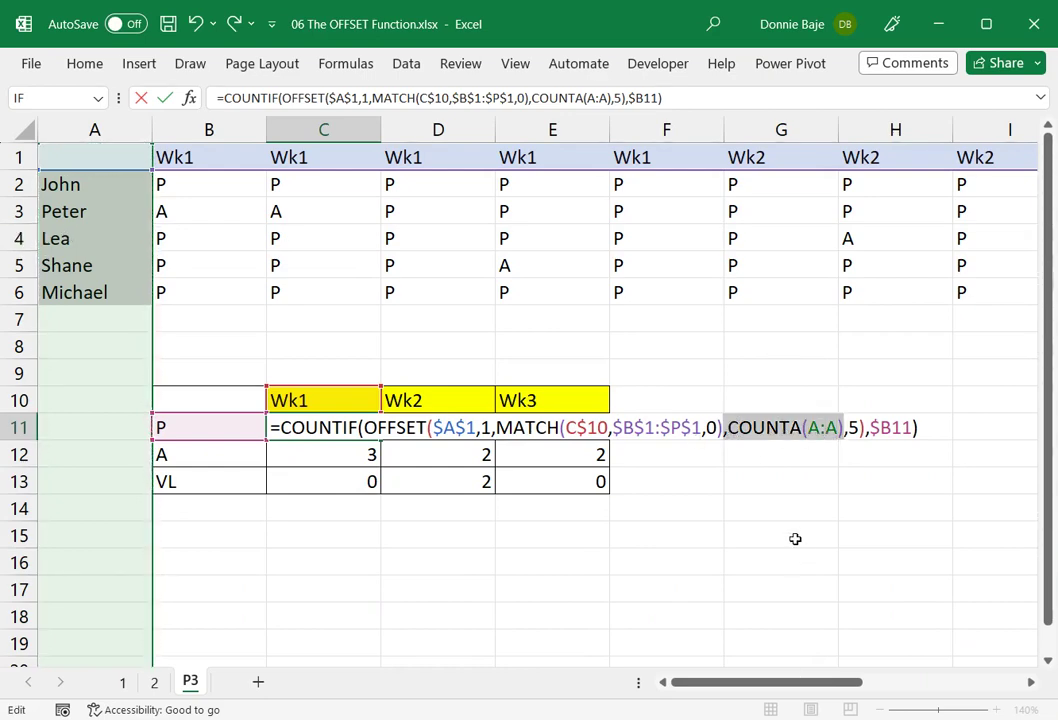
click(739, 440)
double_click(292, 430)
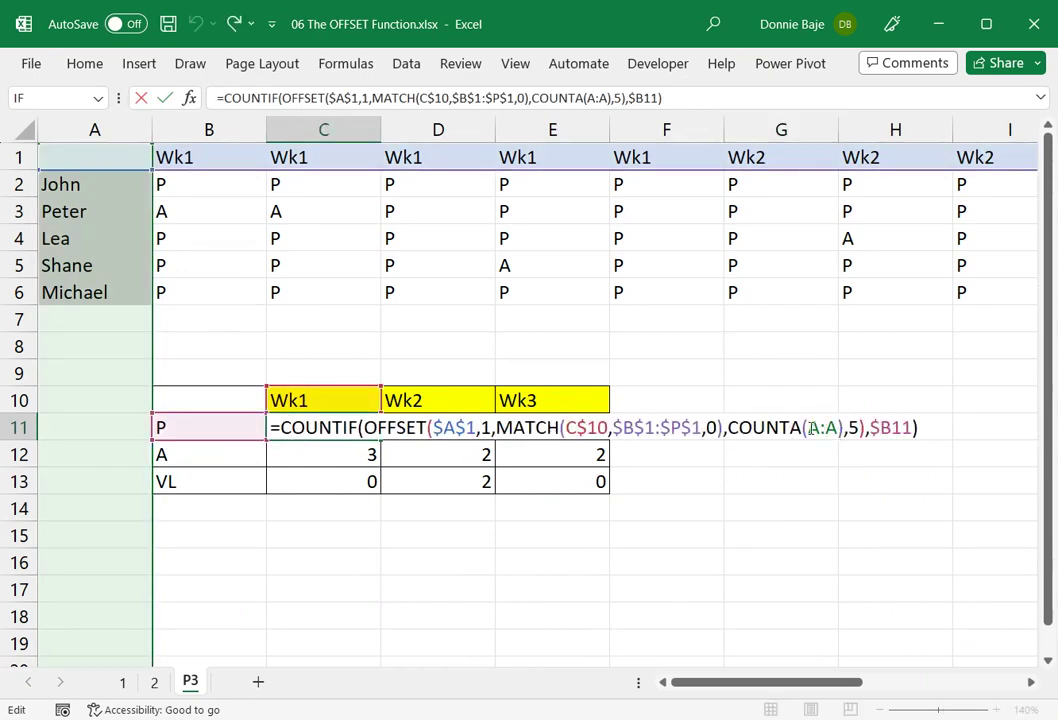
drag(807, 430, 834, 432)
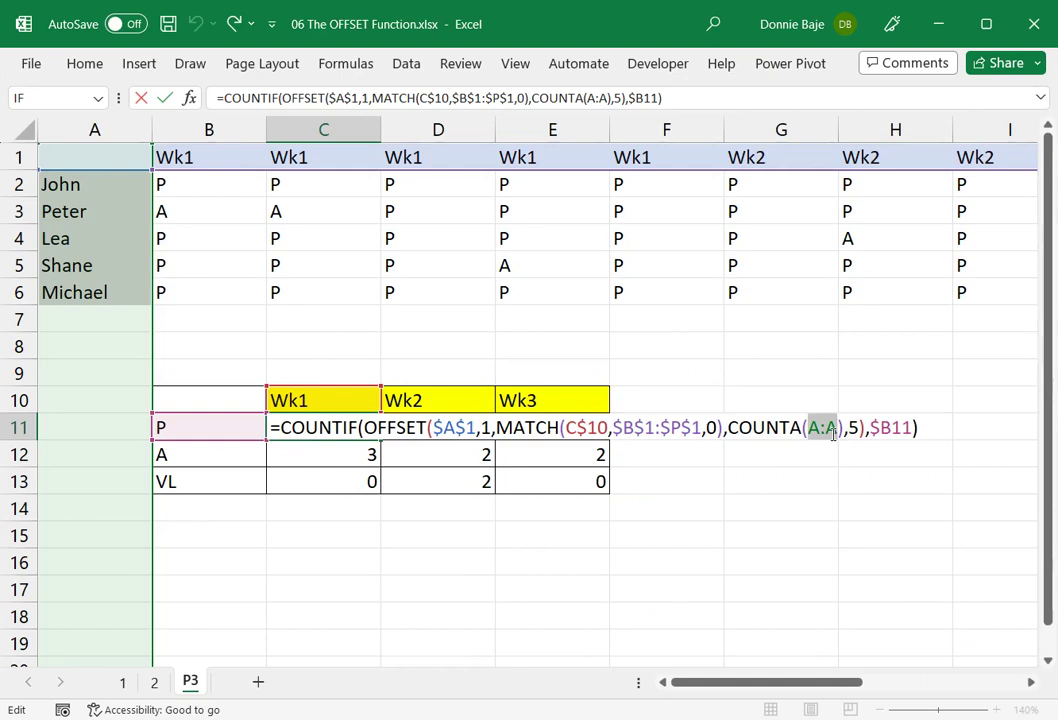
key(F4)
key(Return)
Step: Fill C11's updated COUNTIF formula through the rest of the summary table, C11:E13
click(339, 431)
drag(379, 441, 381, 494)
double_click(366, 427)
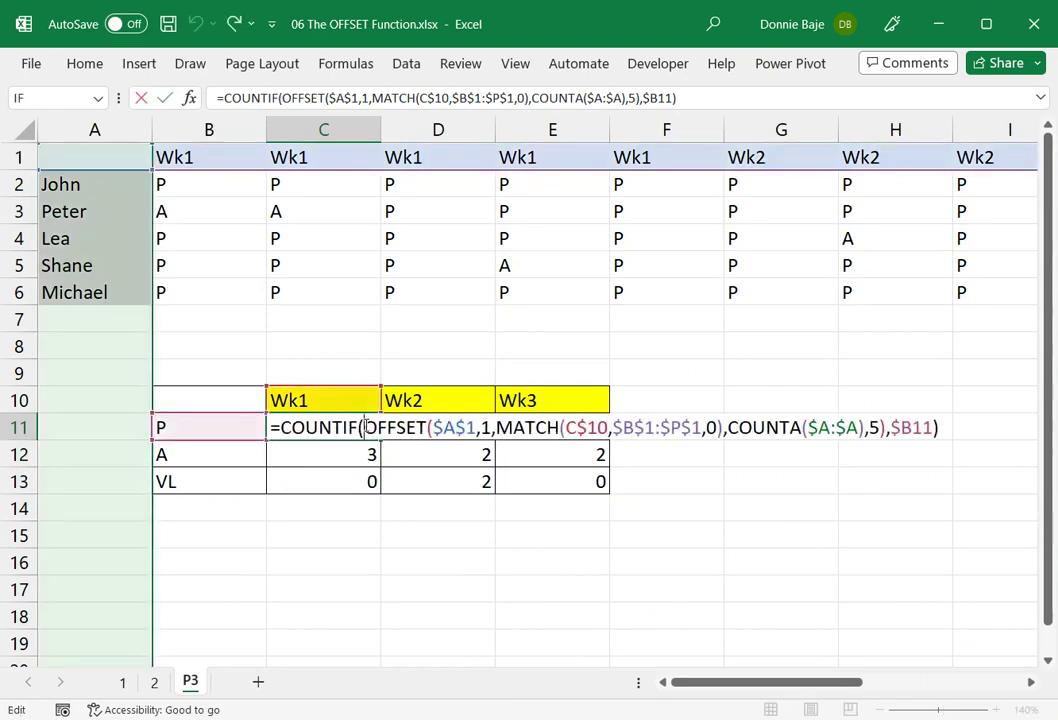
key(Escape)
drag(333, 427, 560, 500)
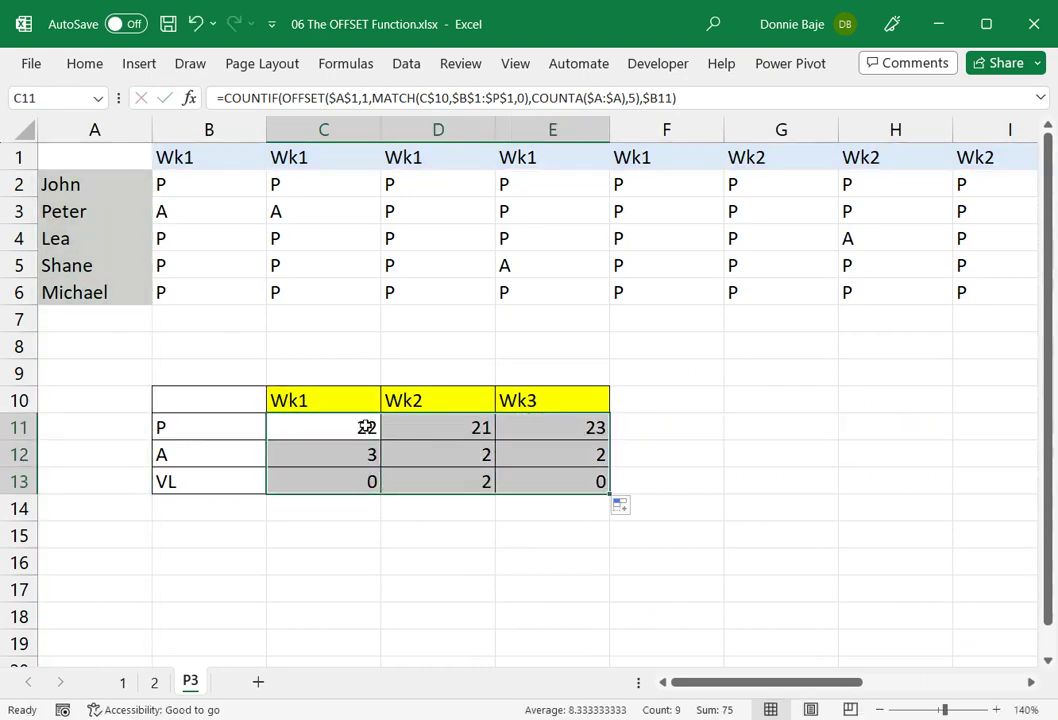
Step: Add a new person's first name in A7 beneath the attendance list
click(116, 326)
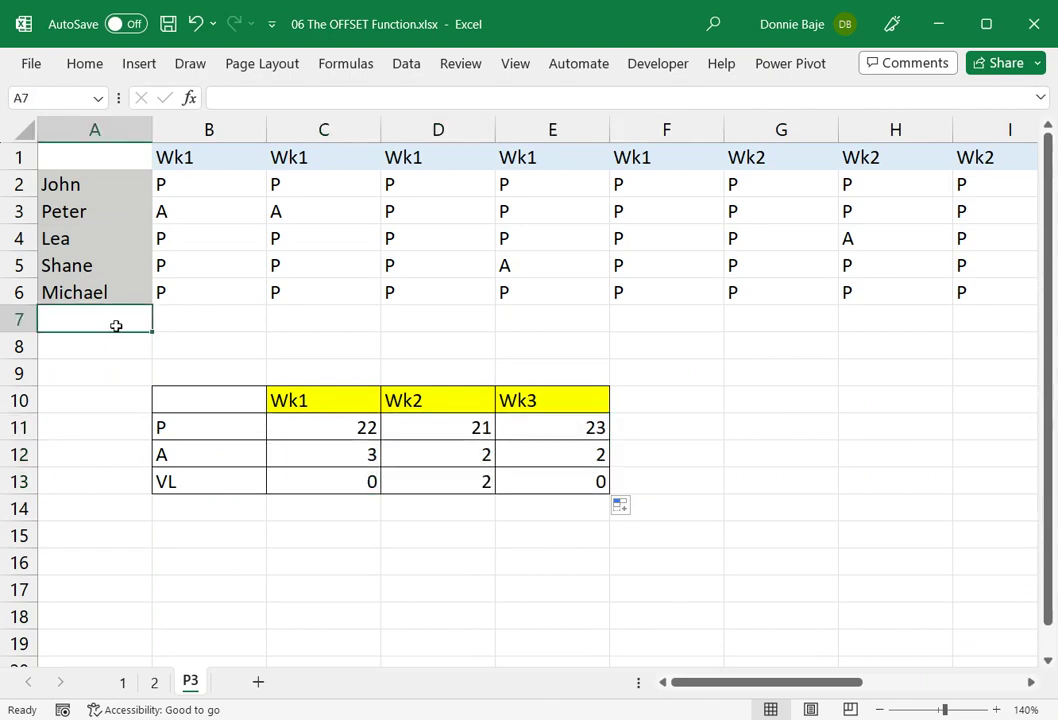
text(Pa)
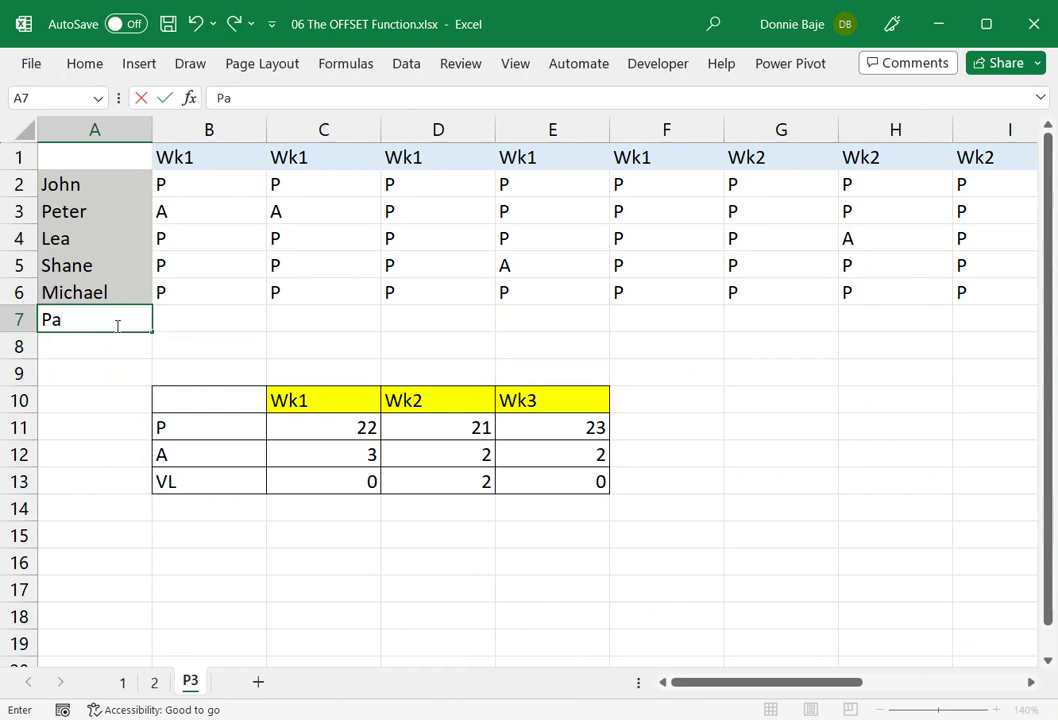
key(BackSpace)
text(e)
key(BackSpace)
text(aul)
key(Tab)
Step: Enter P for all five Wk1 days of the new row, B7:F7
text(P)
key(Tab)
text(P)
key(Tab)
text(P)
key(Tab)
text(P)
key(Tab)
text(P)
key(Tab)
Step: Enter A, P, VL, P and P for the Wk2 days in G7:K7 and return to the row's start
text(A)
key(Tab)
text(P)
key(Tab)
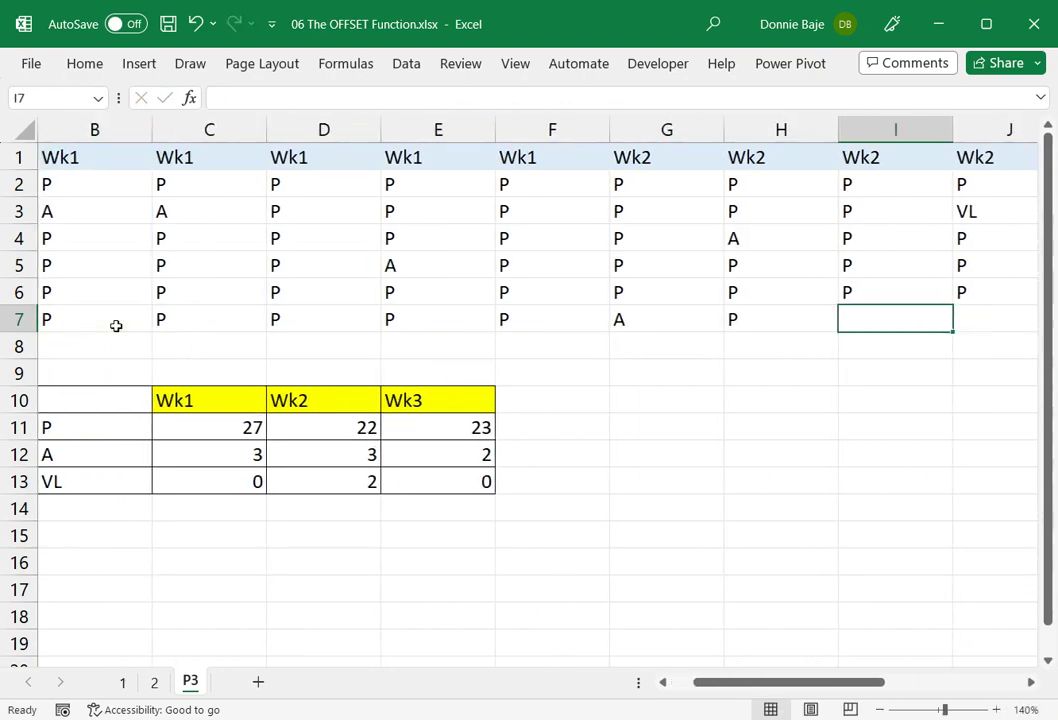
text(VL)
key(Tab)
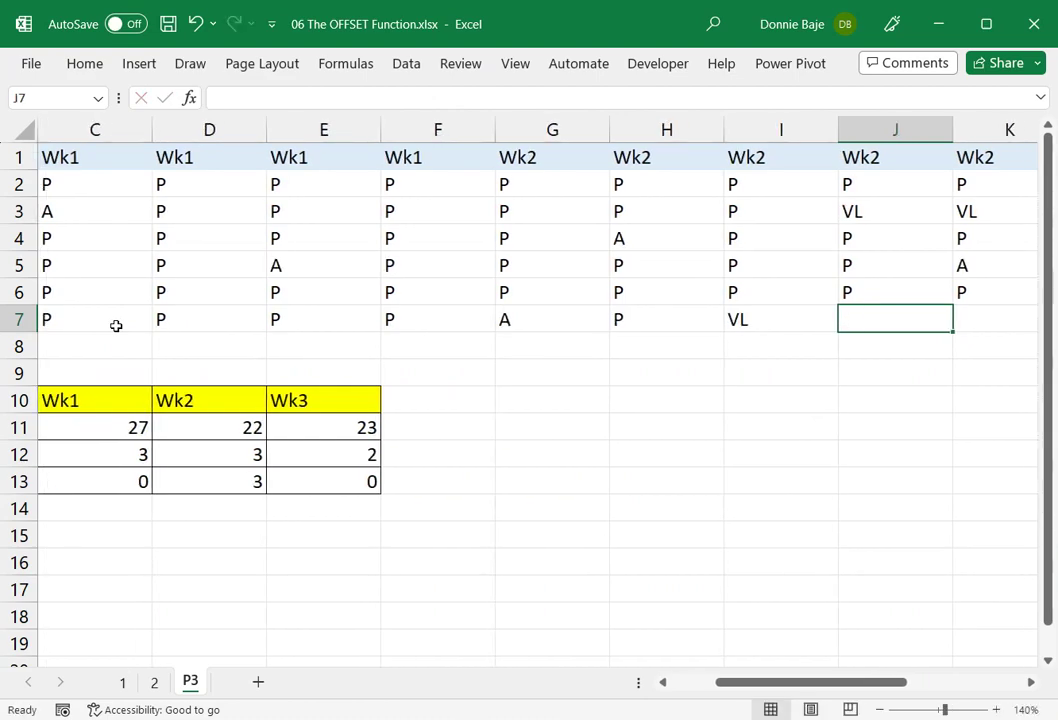
text(P)
key(Tab)
key(Tab)
key(Left)
key(Home)
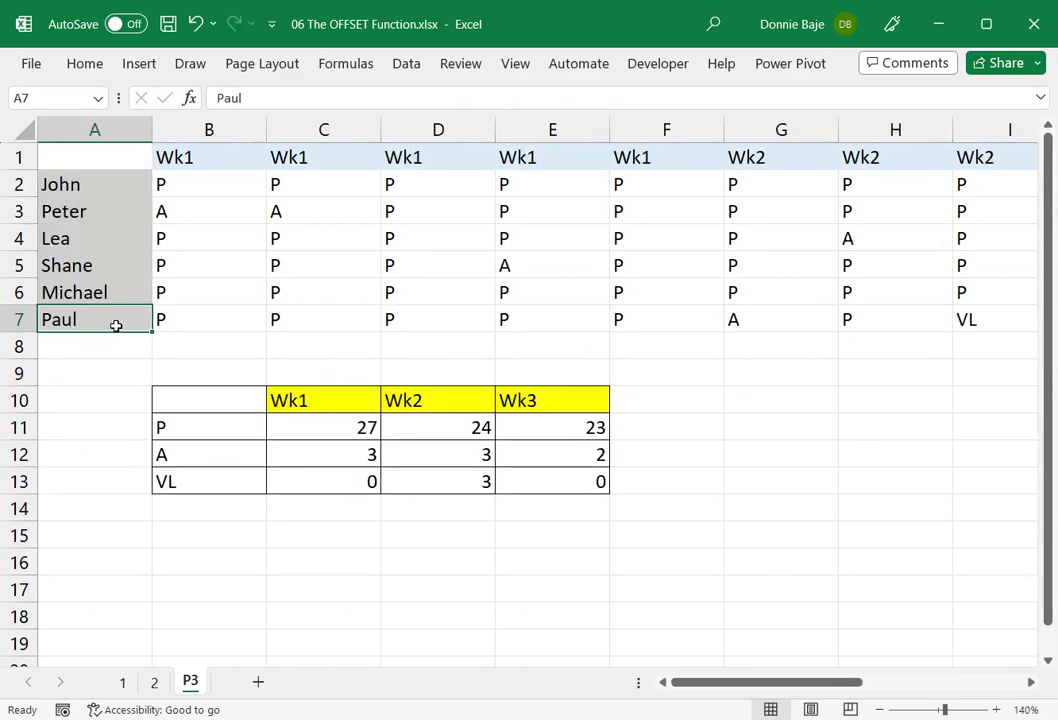
Step: Review what the COUNTA($A:$A) height argument in C11 evaluates to and close the formula without altering it
double_click(333, 427)
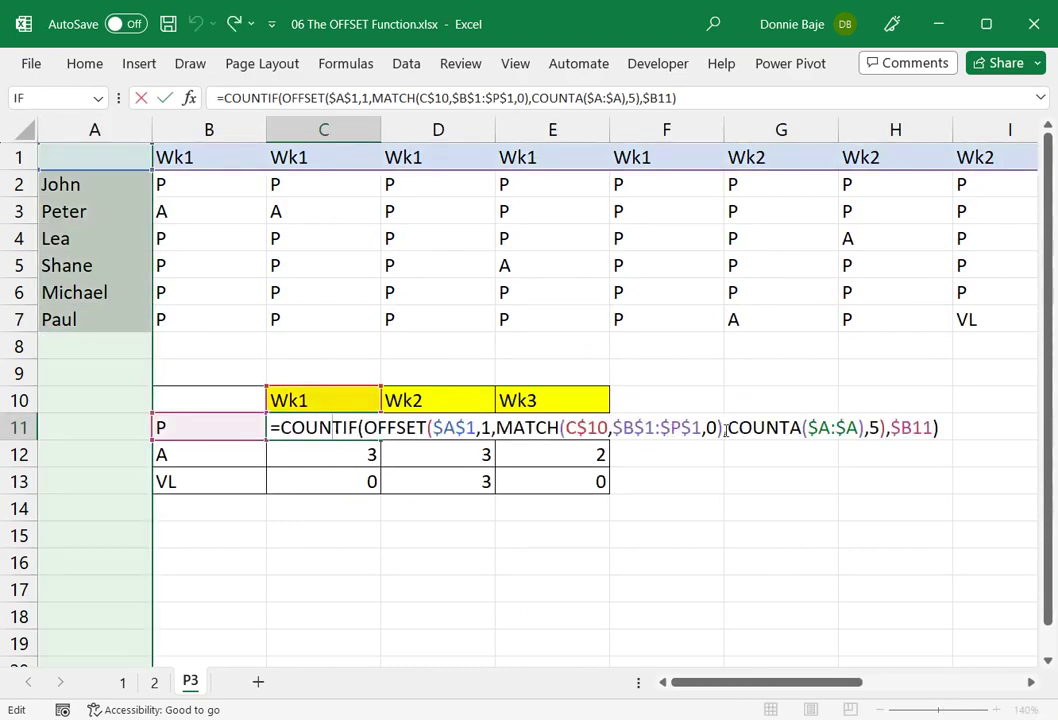
drag(728, 428, 866, 430)
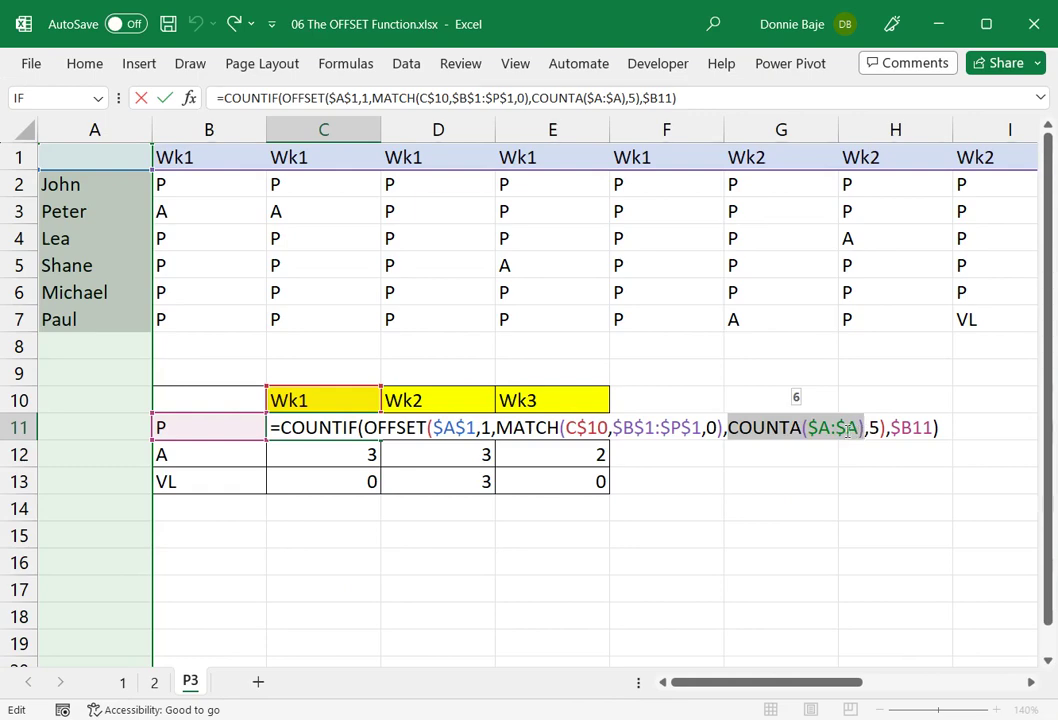
double_click(486, 430)
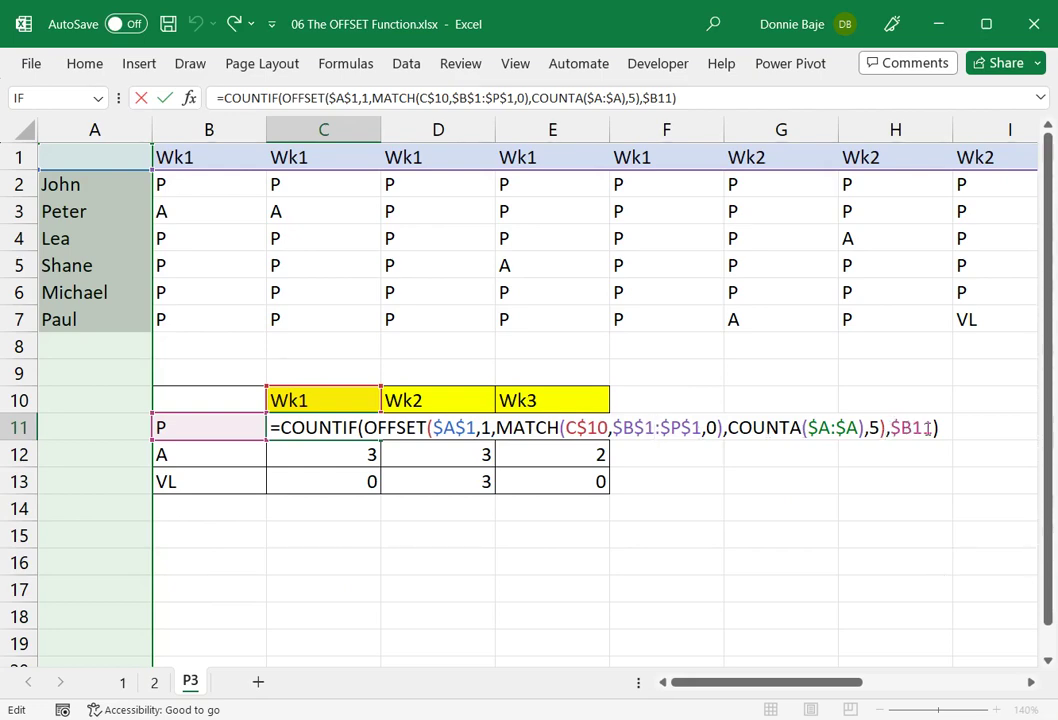
key(Return)
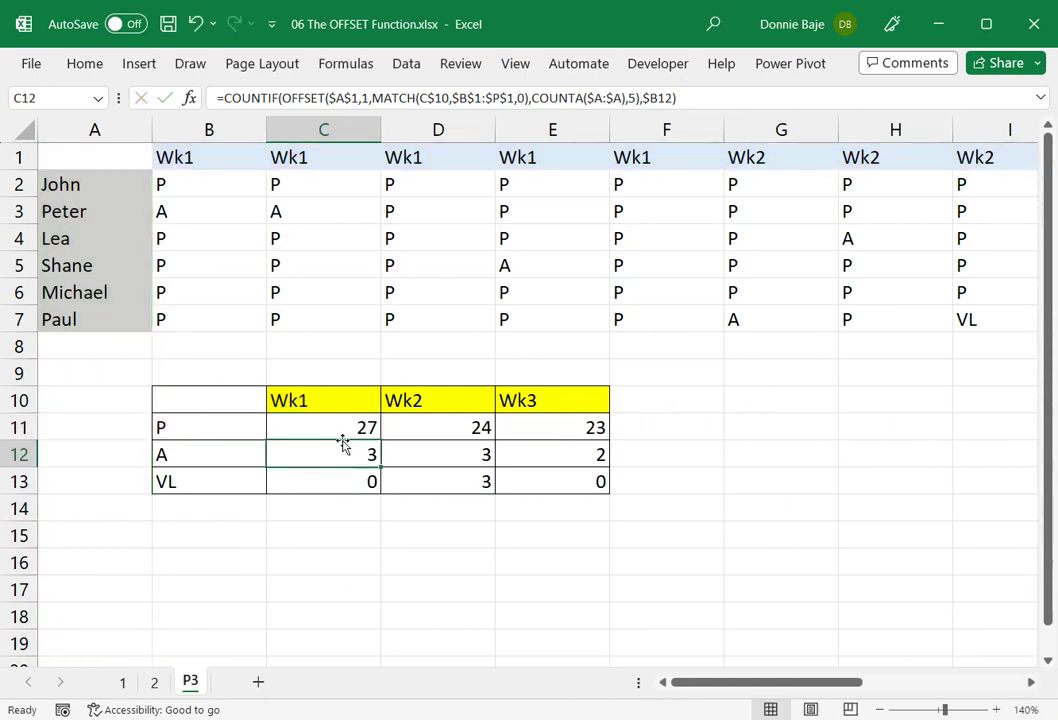
Step: Extend the MATCH lookup range in C11's formula to $B$1:$AB$1
double_click(337, 427)
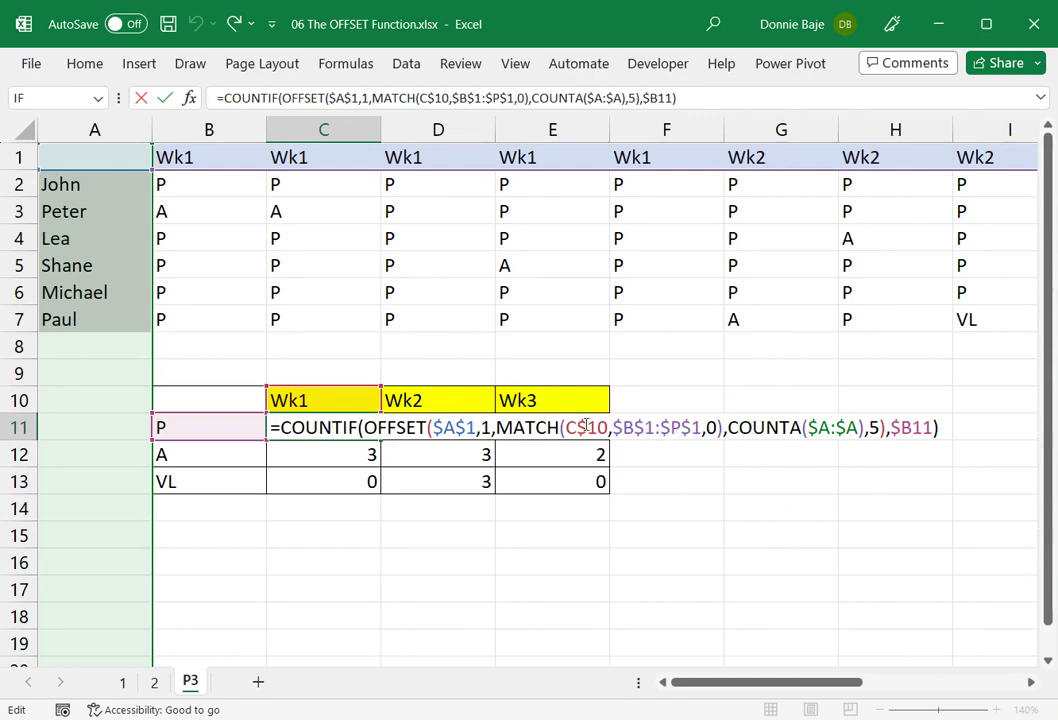
drag(612, 427, 705, 430)
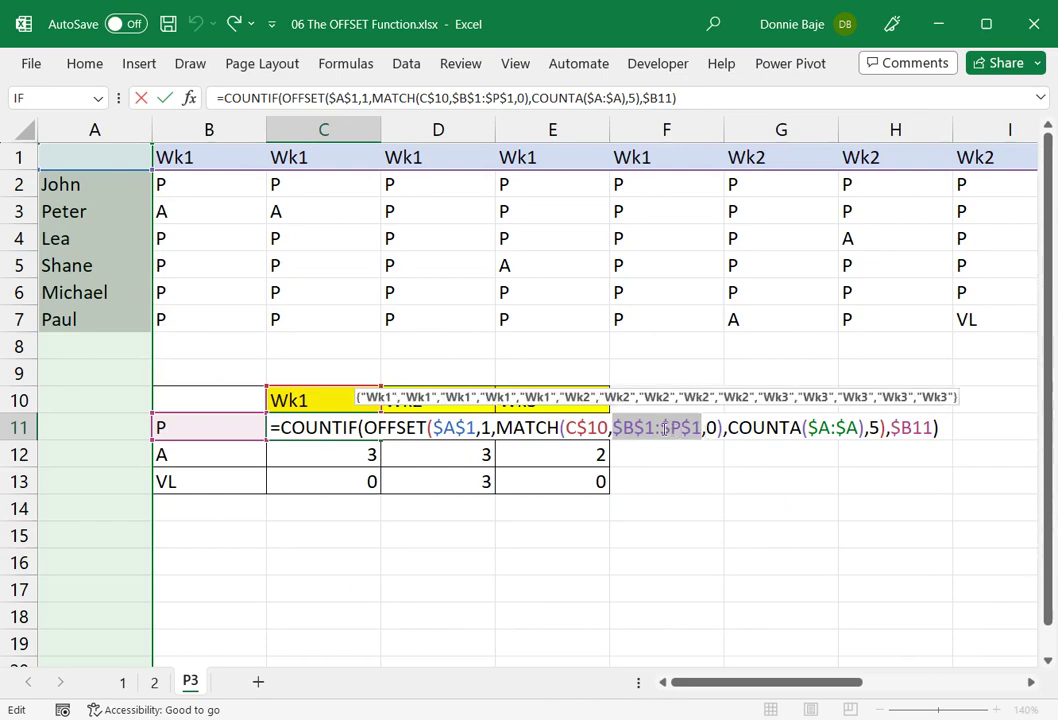
double_click(705, 430)
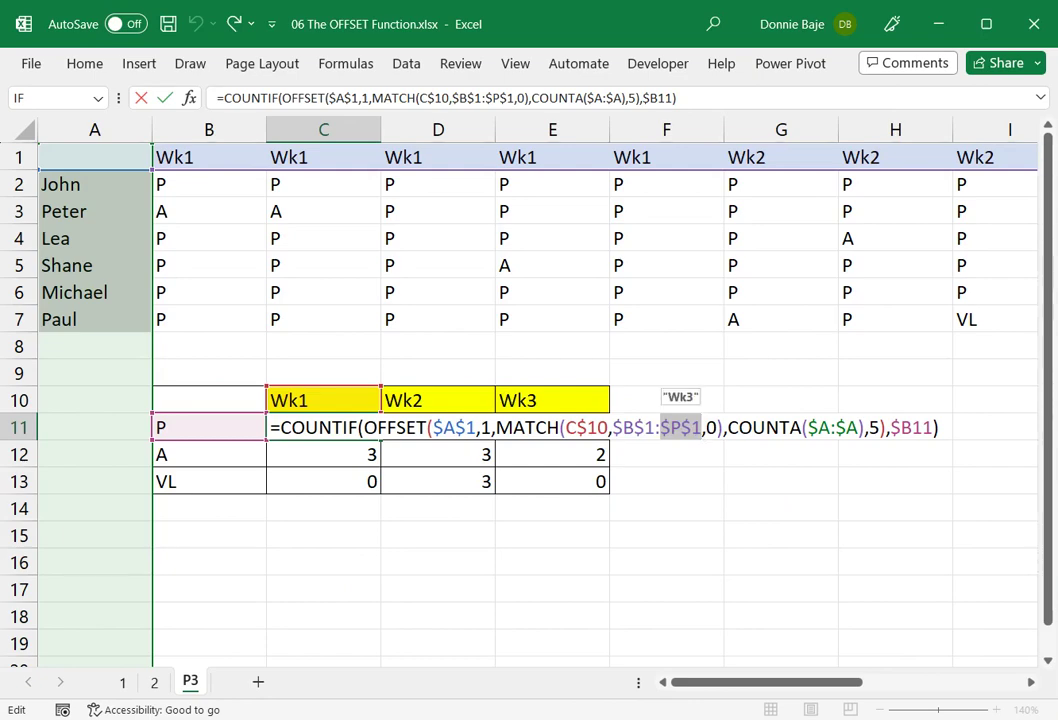
click(675, 428)
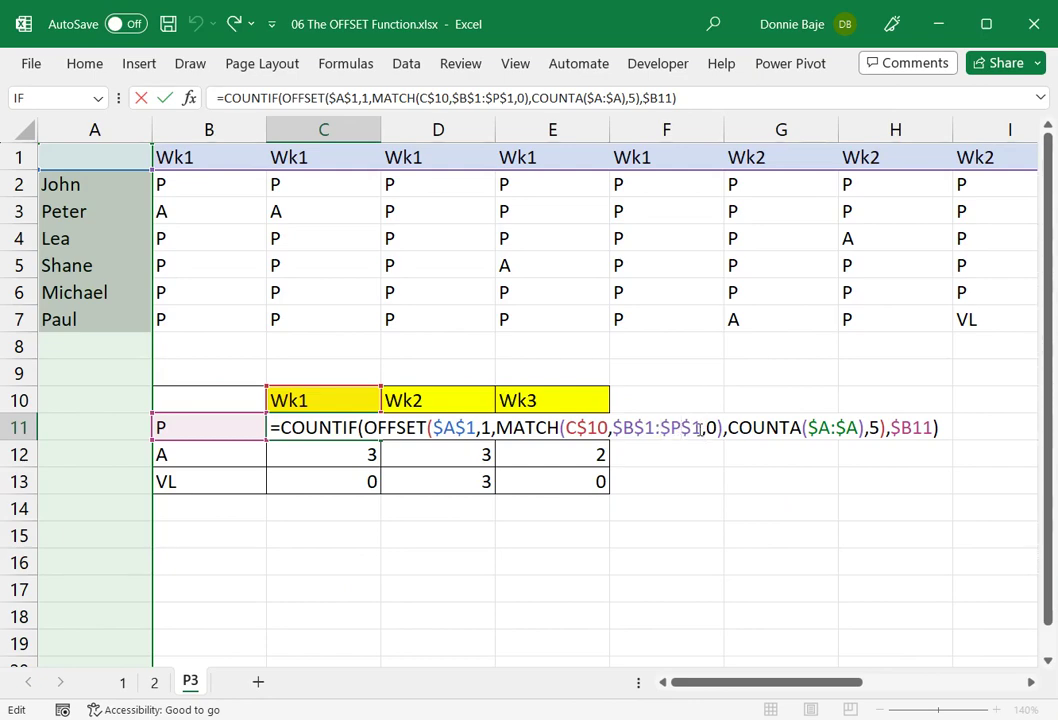
key(BackSpace)
text(Z)
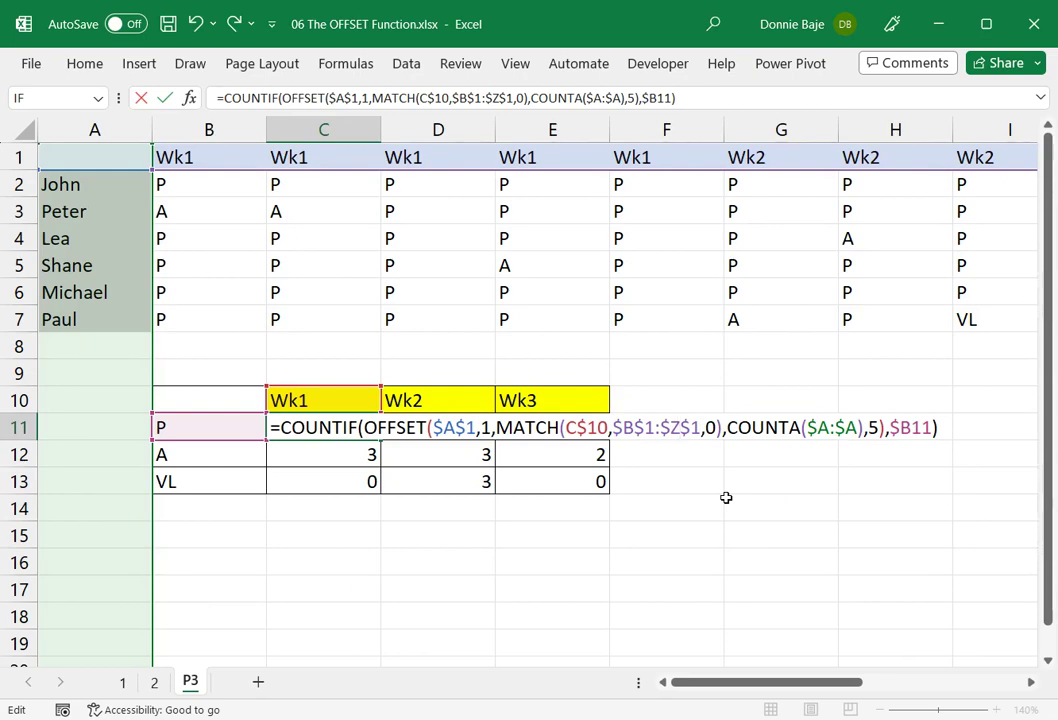
key(BackSpace)
text(AA)
key(BackSpace)
text(B)
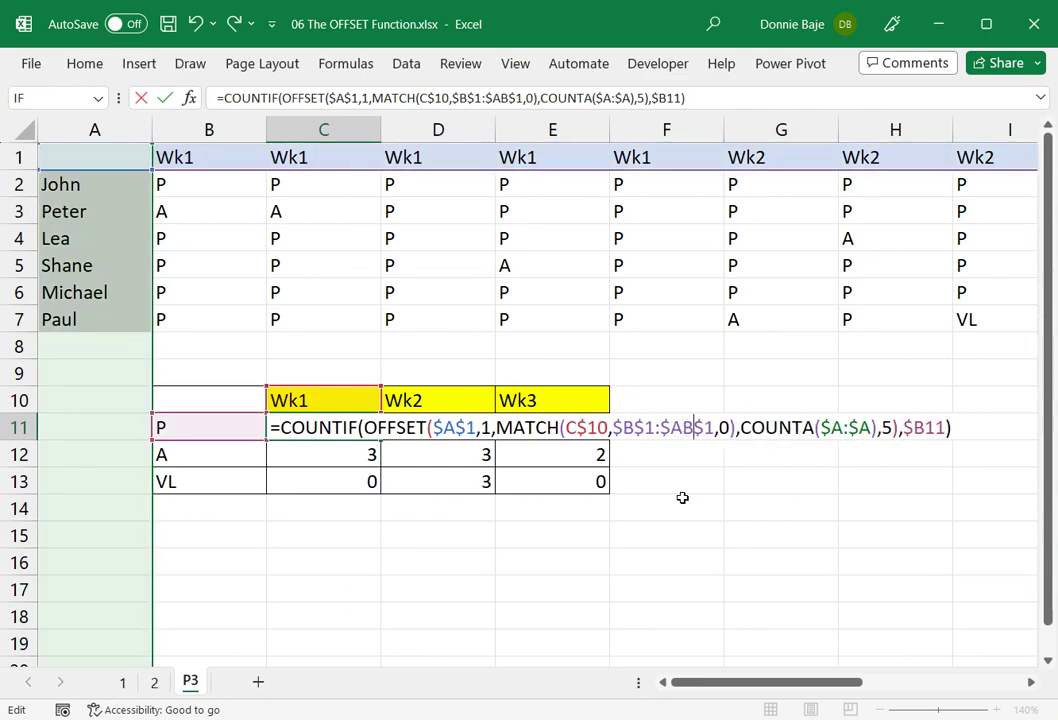
Step: Change the MATCH lookup range in C11 to the entire first row, $1:$1
key(BackSpace)
key(BackSpace)
key(BackSpace)
key(BackSpace)
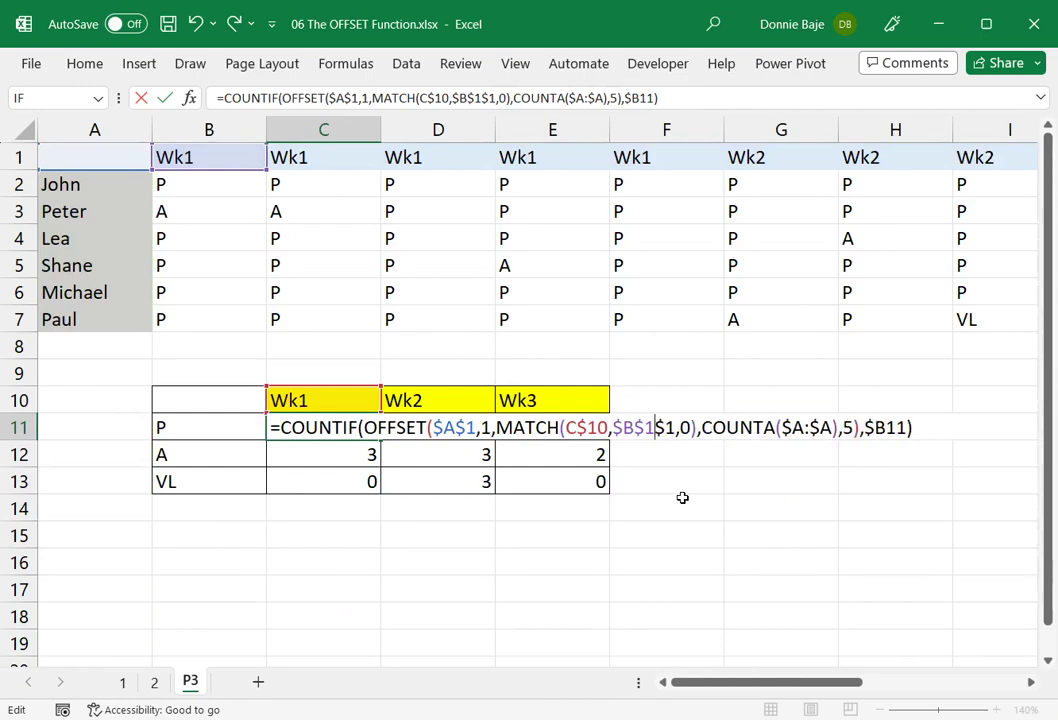
text(:)
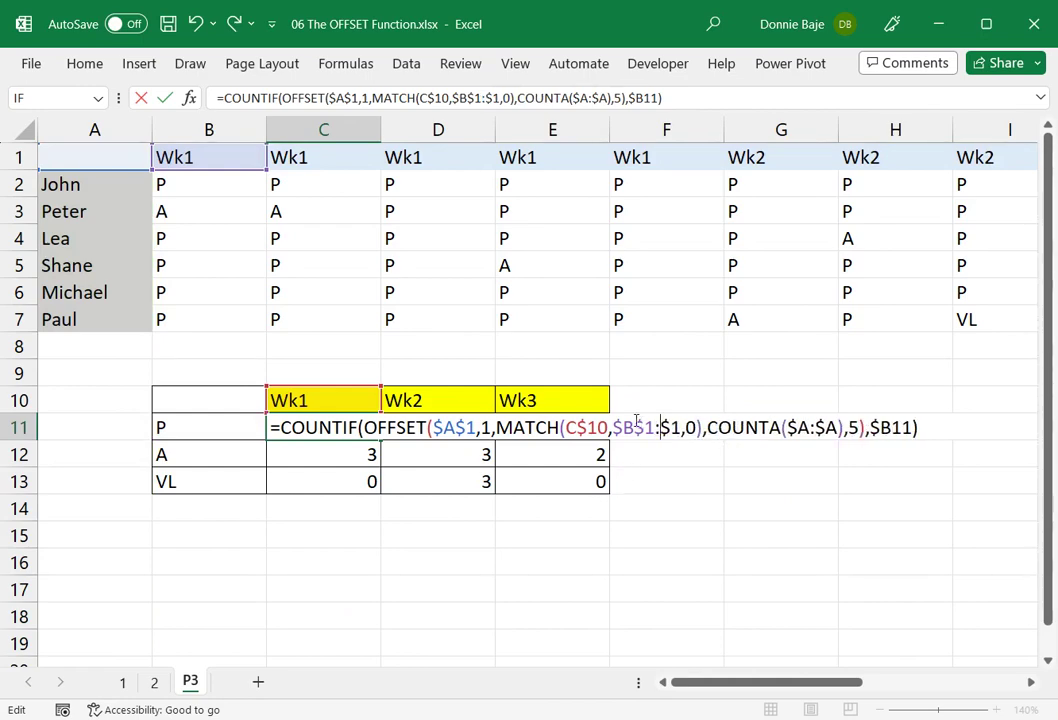
click(634, 427)
key(BackSpace)
key(BackSpace)
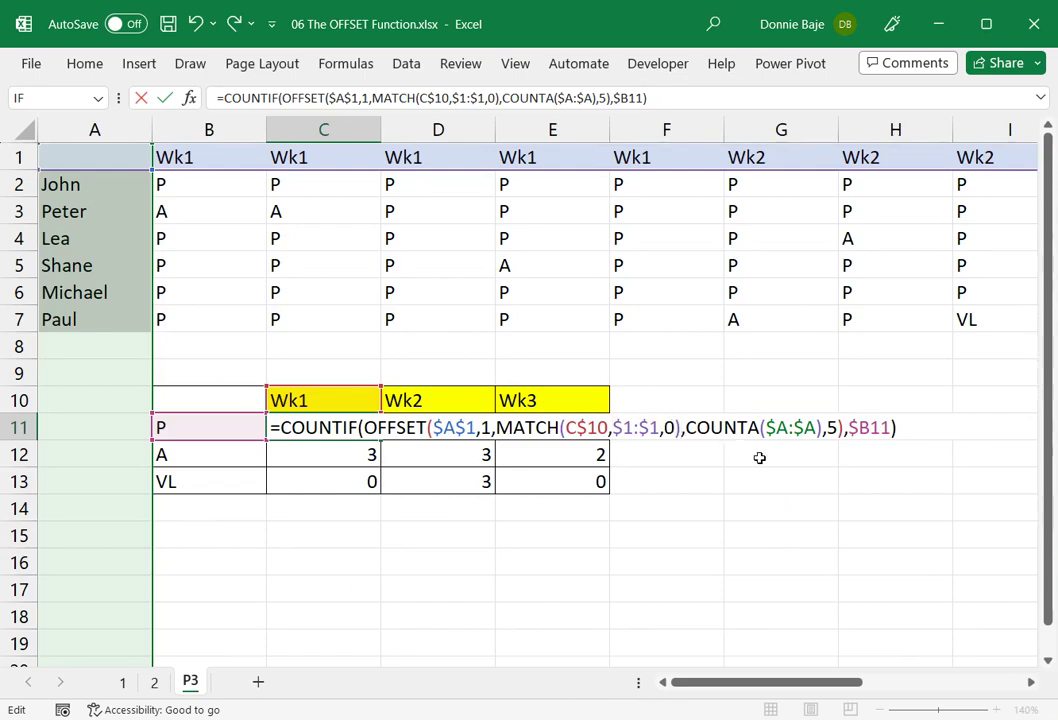
Step: Subtract 1 from the MATCH result in C11's OFFSET columns argument and commit the formula
text(-)
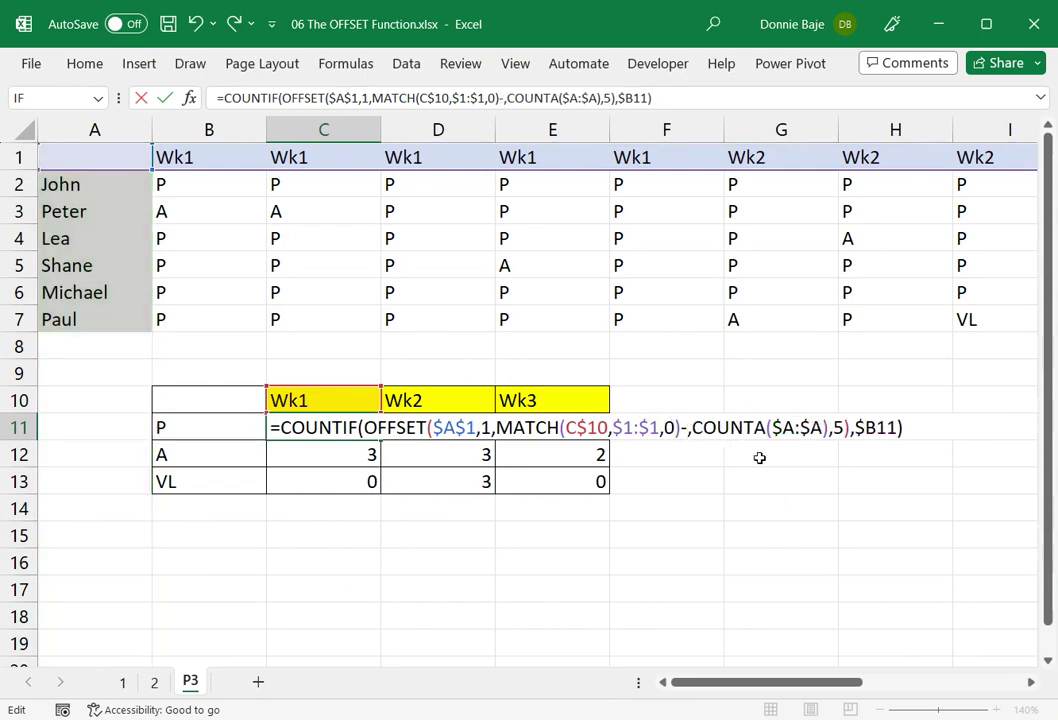
text(1)
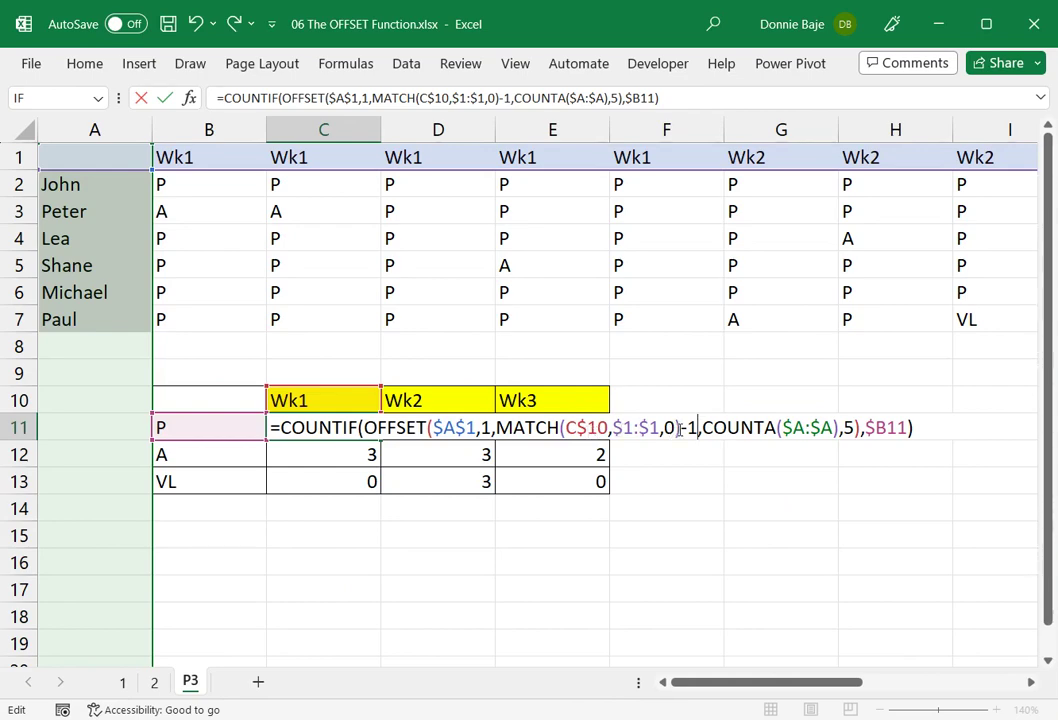
drag(680, 428, 698, 430)
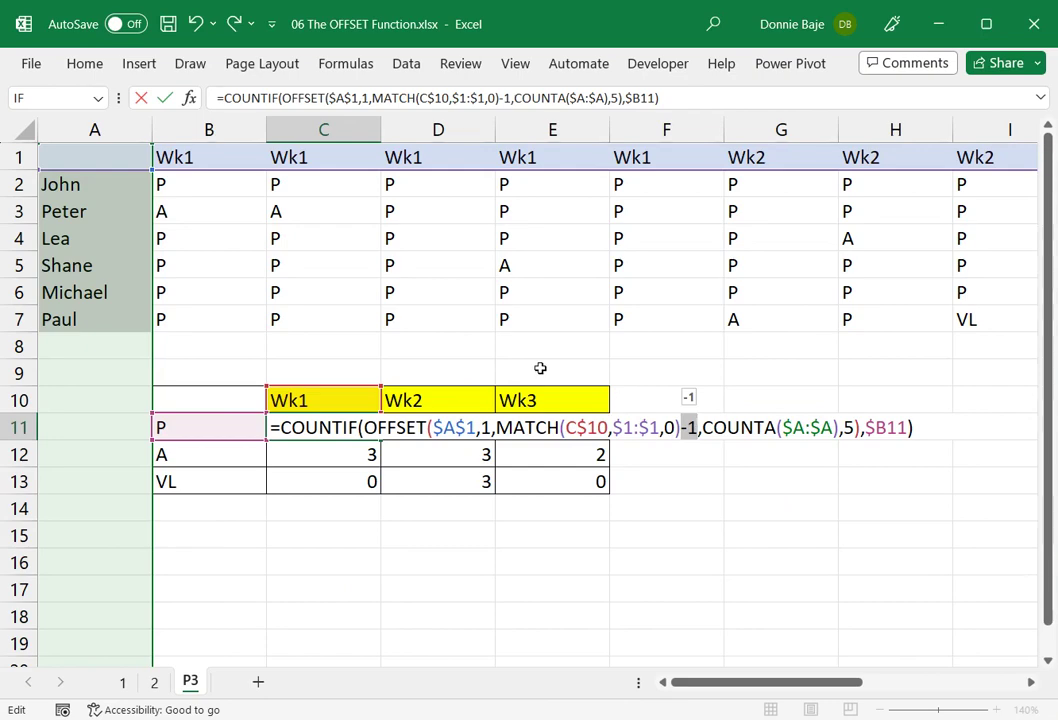
key(Delete)
key(Return)
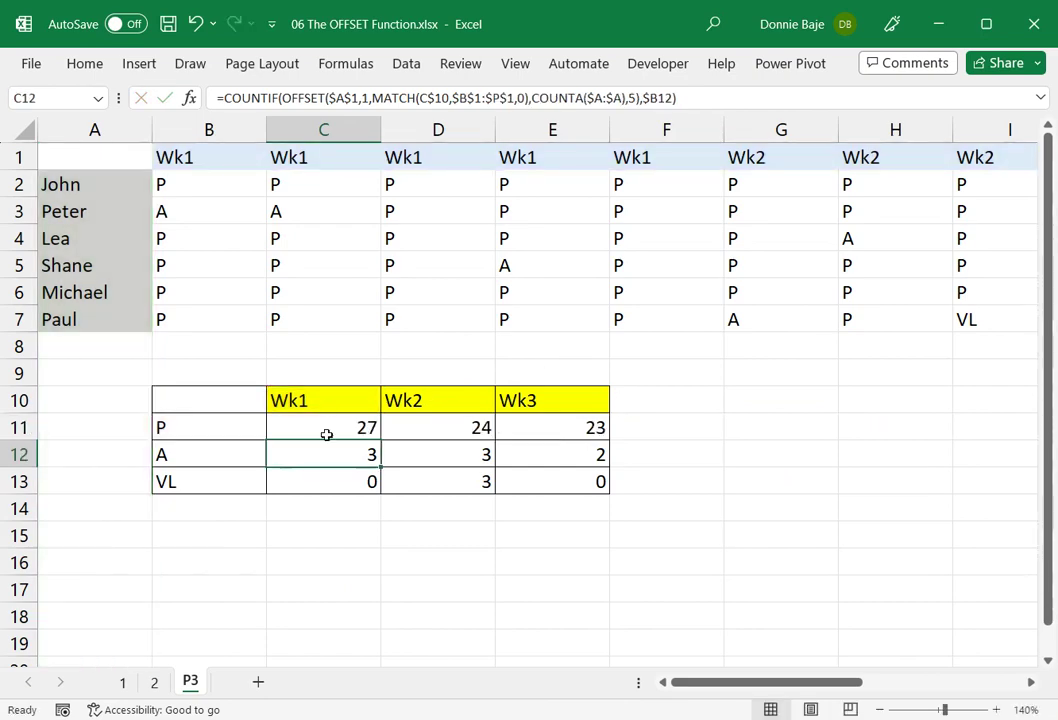
Step: Cross-check the Wk1 P count with a temporary =COUNTIF(B2:F7,"P") in C15, and clear that cell
click(326, 432)
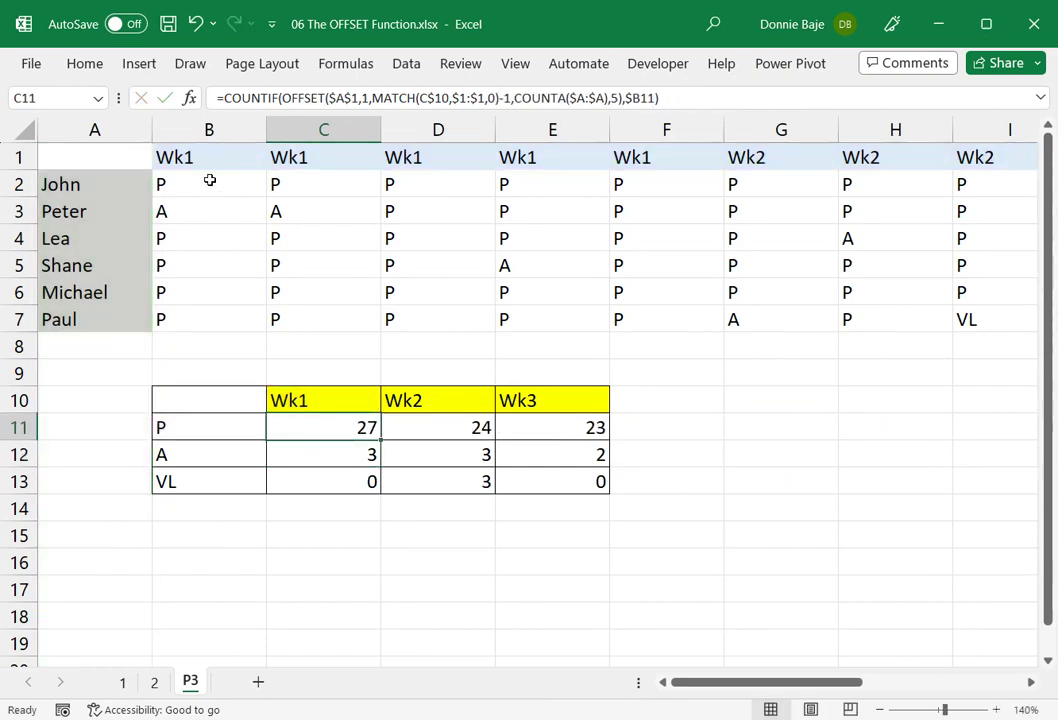
drag(210, 180, 633, 312)
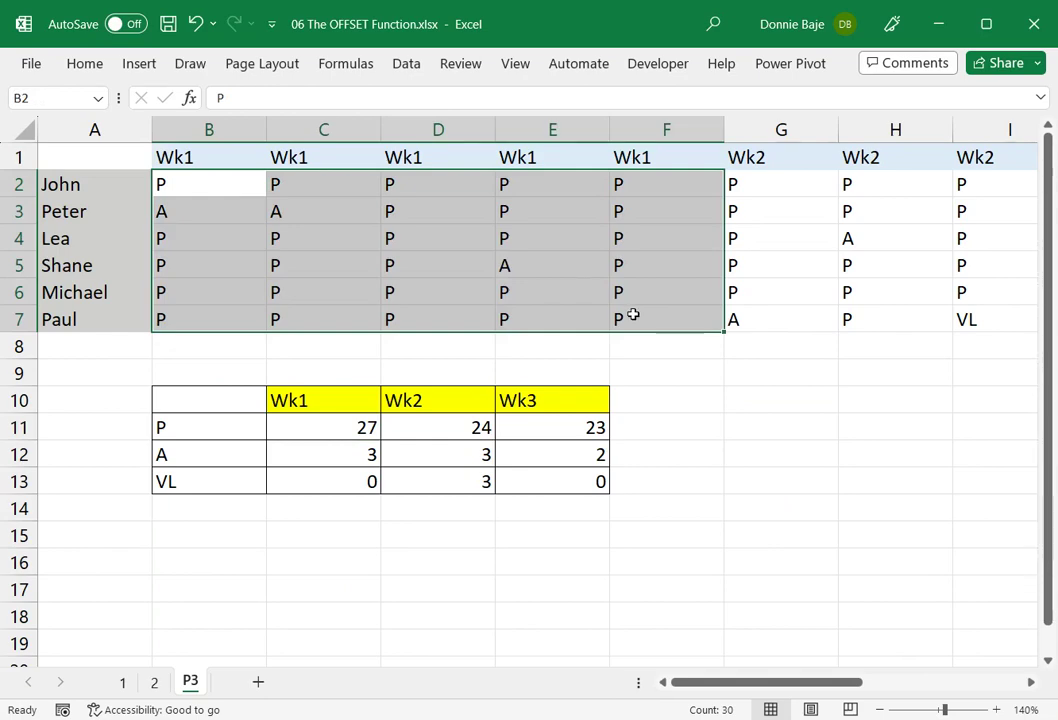
click(368, 524)
text(=COUNTIF()
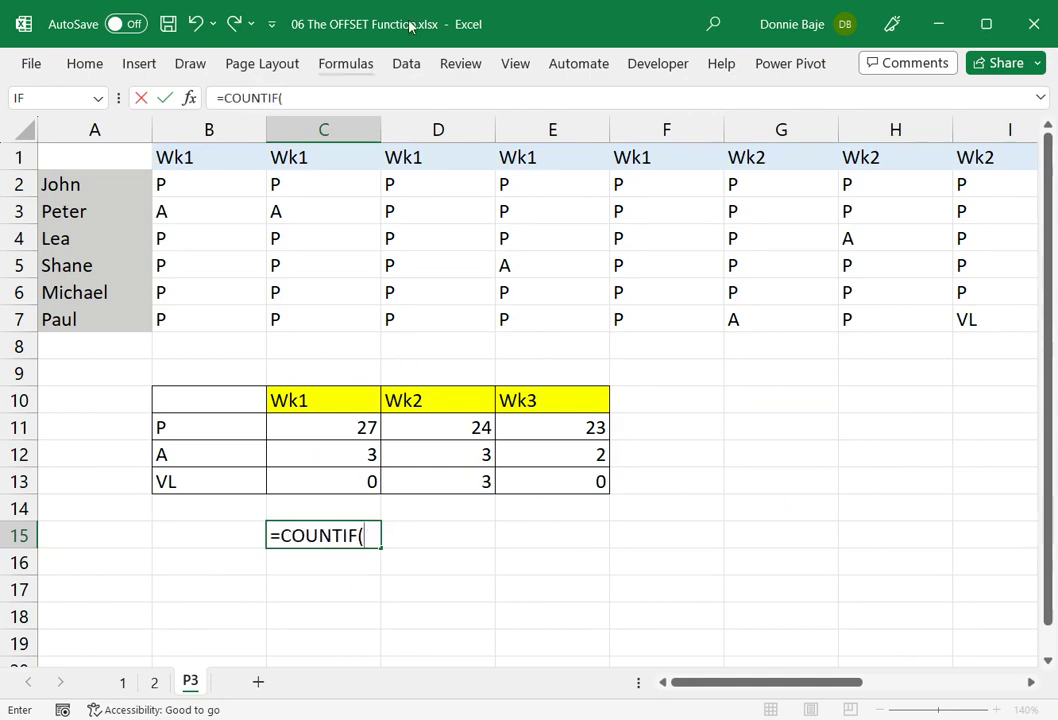
drag(194, 189, 631, 313)
text(,"P)
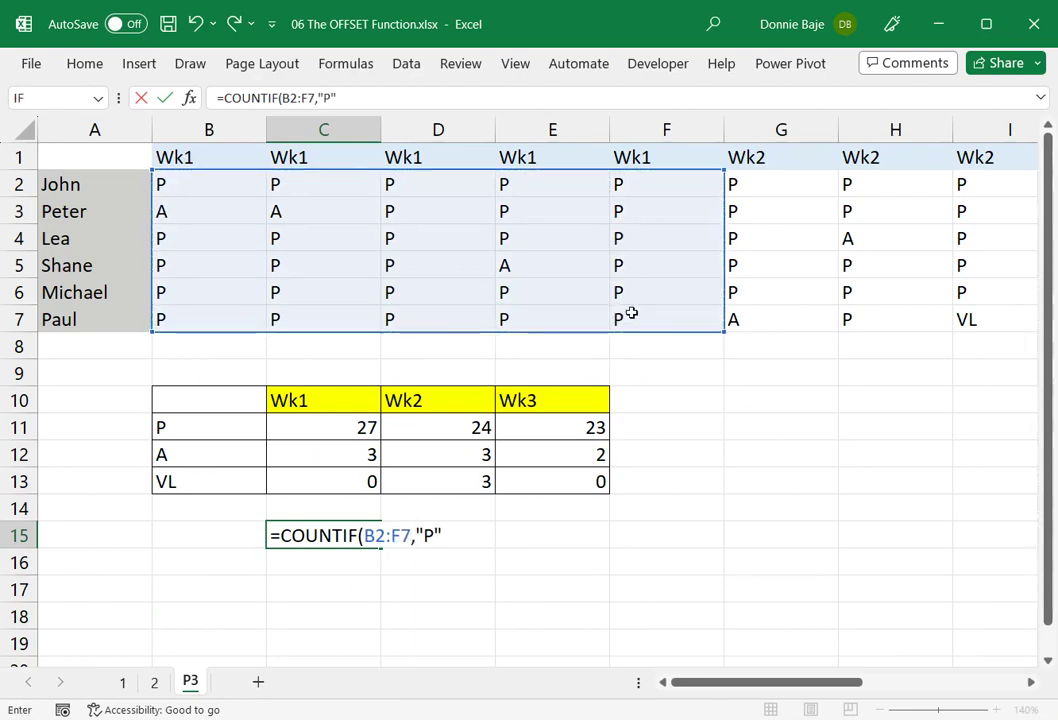
text())
key(Return)
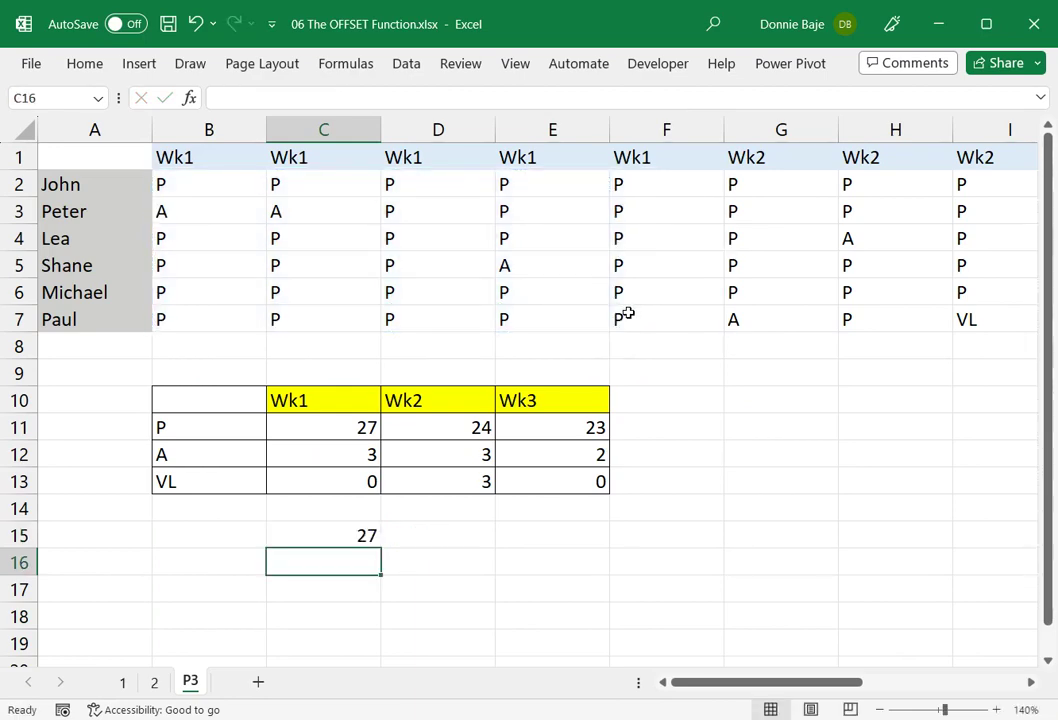
click(354, 537)
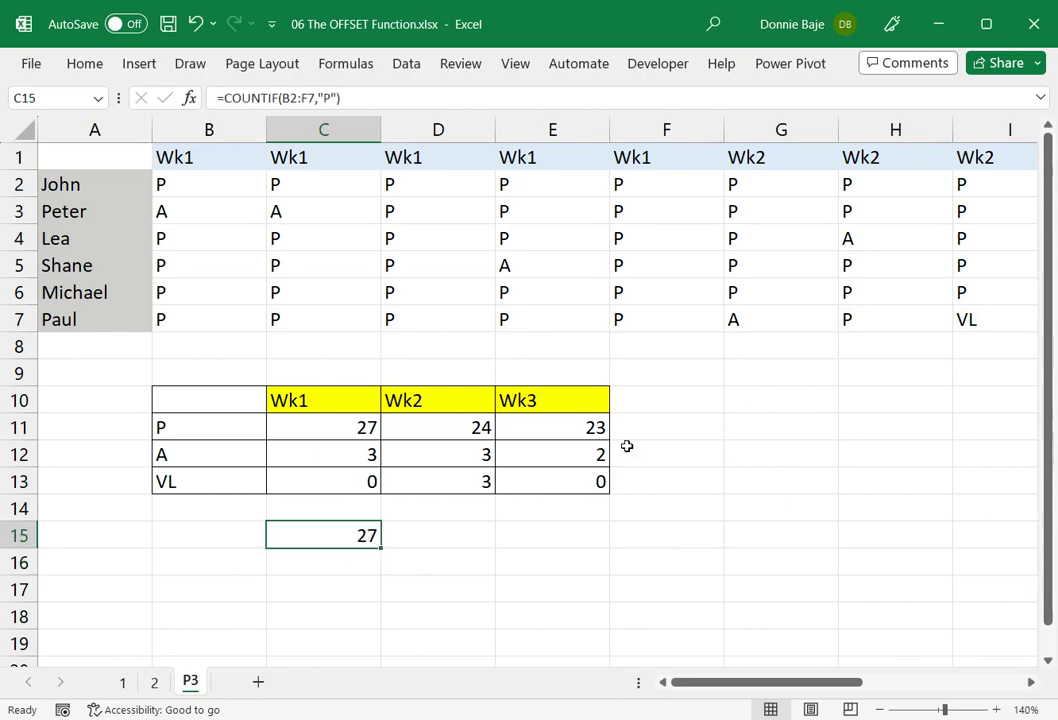
Step: Fill C11's updated COUNTIF/OFFSET formula across the whole summary range C11:E13
double_click(298, 427)
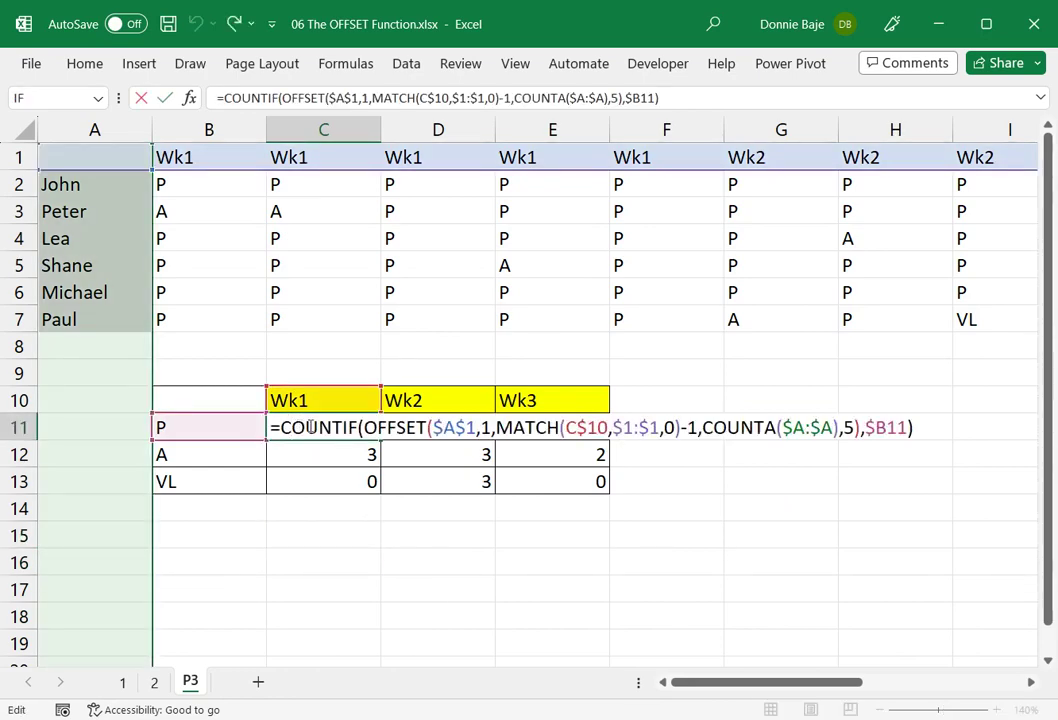
key(Return)
click(345, 431)
drag(380, 440, 607, 490)
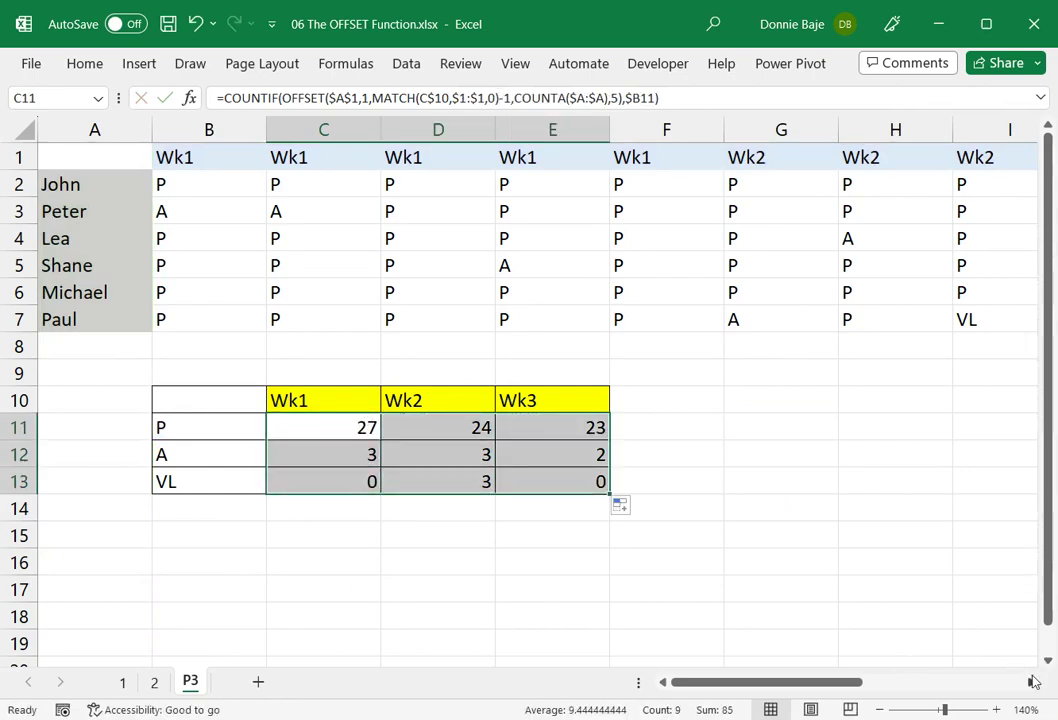
Step: Add Wk4 column headings in Q1, R1 and S1 after the last Wk3 column
click(1033, 682)
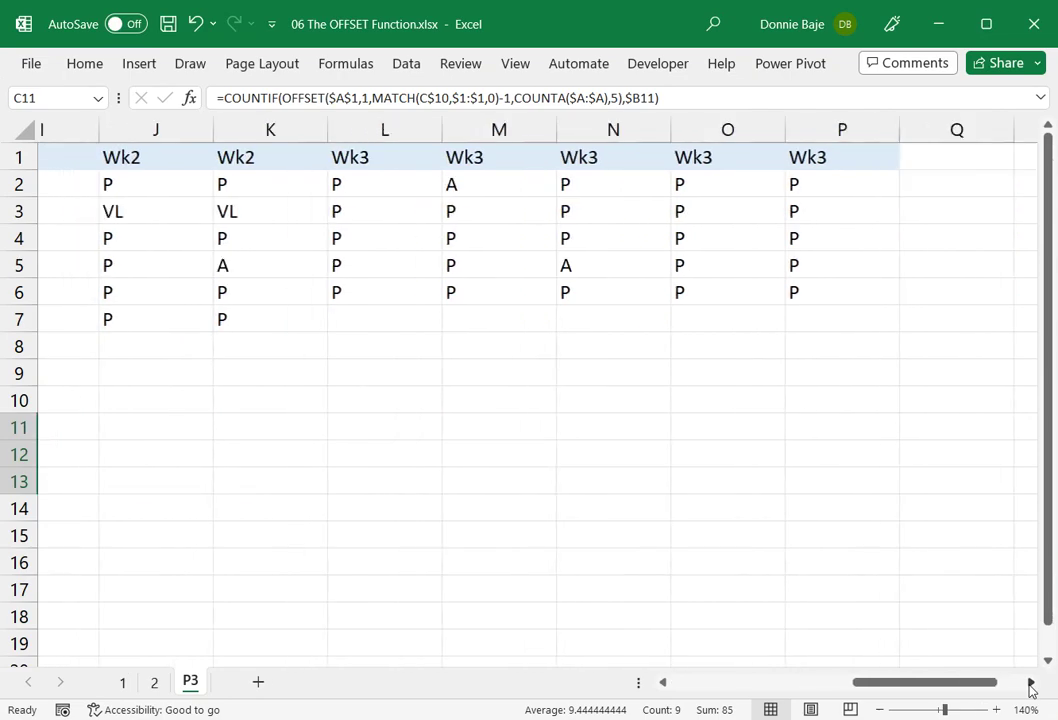
click(1031, 682)
click(778, 166)
text(Wk4)
key(Return)
click(777, 164)
key(ctrl+c)
key(Right)
key(shift+Right)
key(ctrl+v)
Step: Enter P for all six people in the Wk4 columns, Q2:S7
key(Down)
key(Left)
text(P)
key(Return)
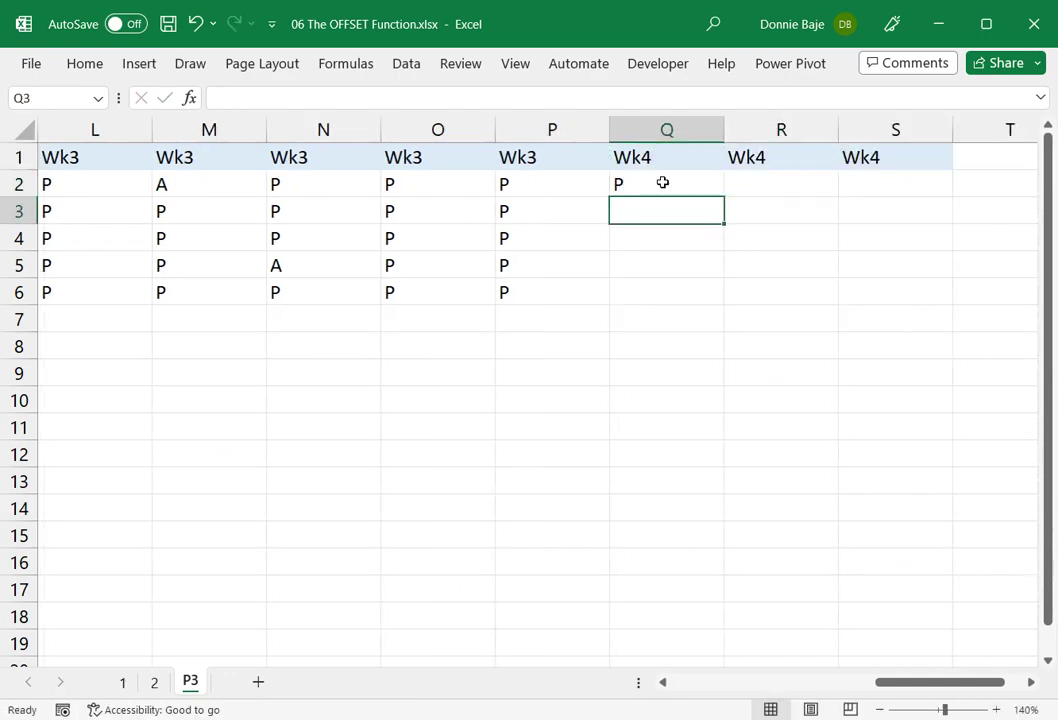
click(667, 185)
key(ctrl+c)
drag(667, 185, 862, 321)
key(ctrl+v)
Step: Change the Wk4 attendance in R4 to A and in R5 and R6 to VL
click(777, 237)
text(A)
key(Return)
text(VL)
key(Return)
text(VL)
key(Tab)
Step: Add a Wk4 heading in F10 of the summary table and extend the E11:E13 formulas into column F
drag(890, 688, 869, 692)
click(638, 399)
click(600, 400)
key(ctrl+c)
click(647, 400)
key(ctrl+v)
double_click(648, 400)
key(BackSpace)
text(4)
key(Return)
drag(590, 428, 701, 496)
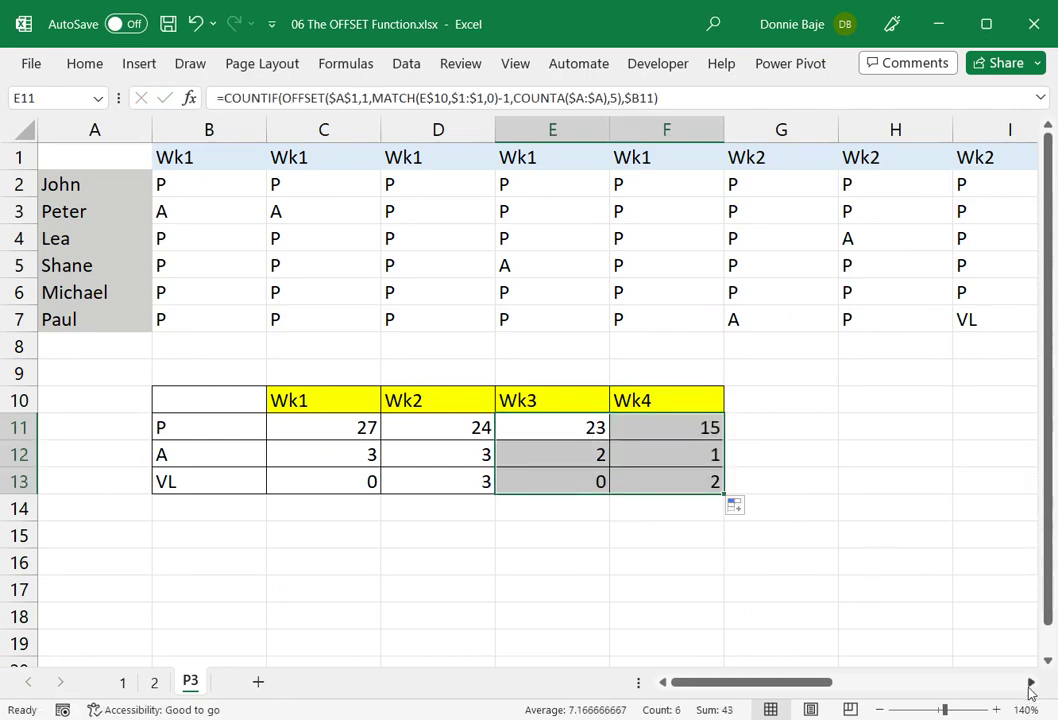
Step: Select the P entries in the Wk4 columns Q:S to check how many there are
scroll(1030, 690, right, 7)
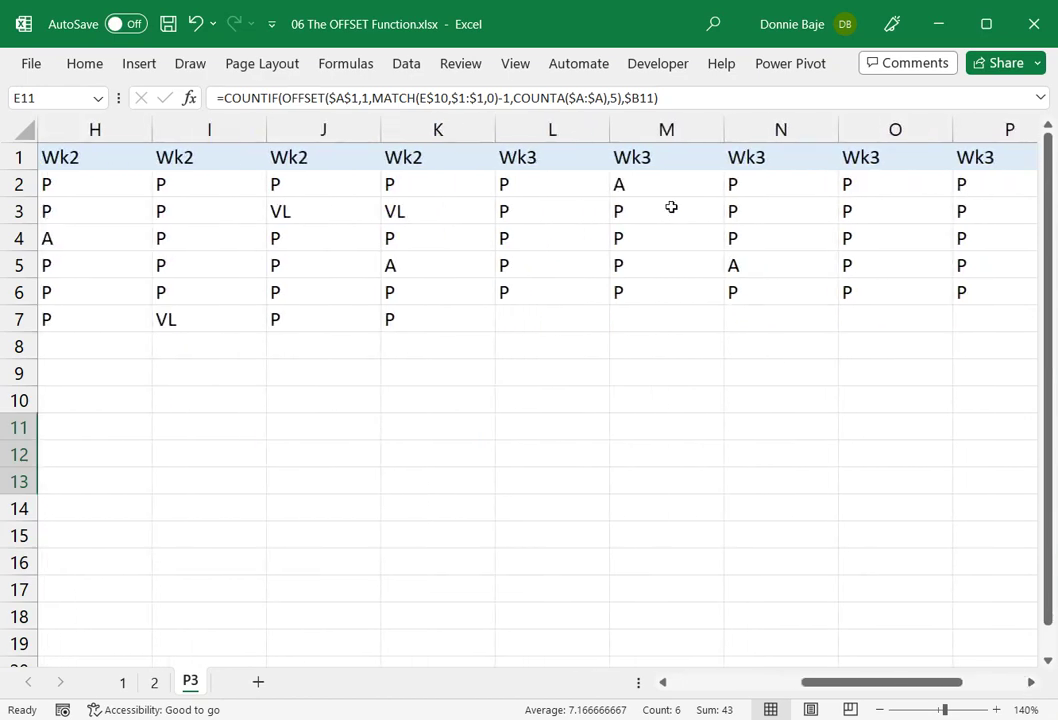
scroll(1033, 682, right, 2)
scroll(1033, 684, right, 5)
drag(298, 182, 521, 205)
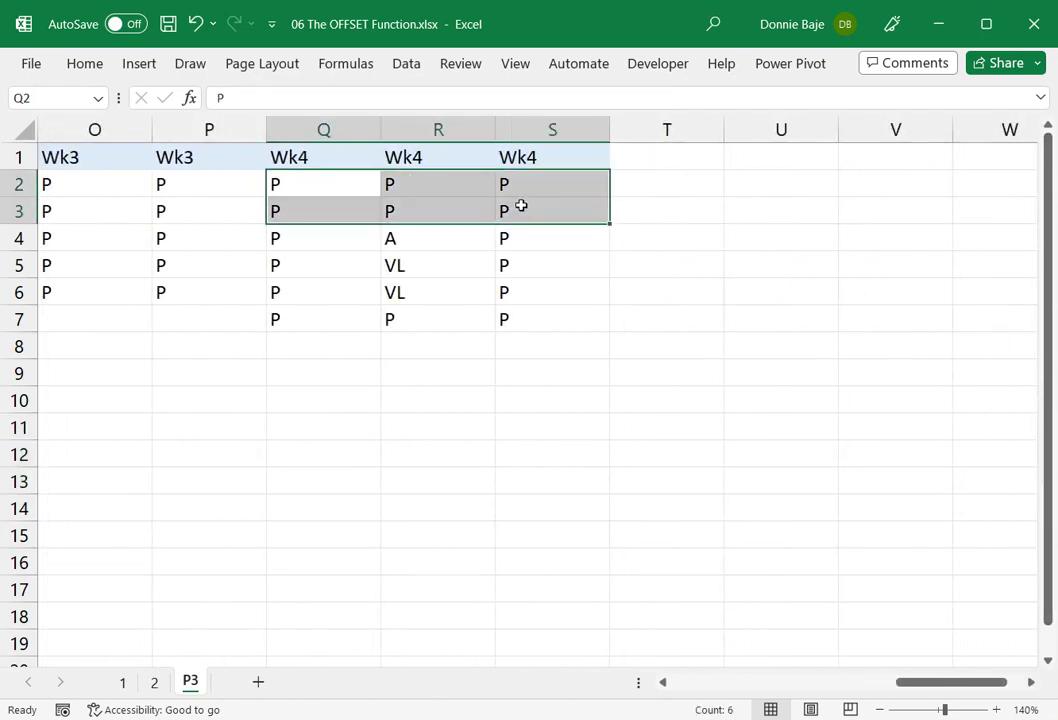
ctrl+click(326, 238)
ctrl+click(510, 240)
ctrl+click(330, 265)
drag(508, 266, 510, 318)
ctrl+click(305, 290)
ctrl+click(311, 318)
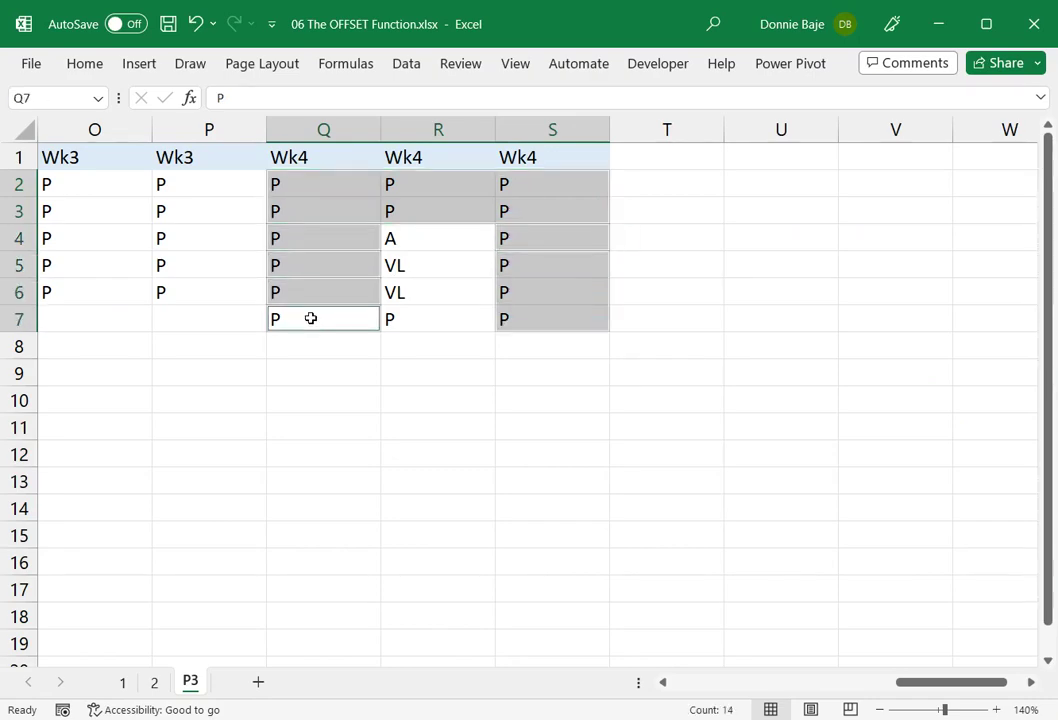
click(494, 634)
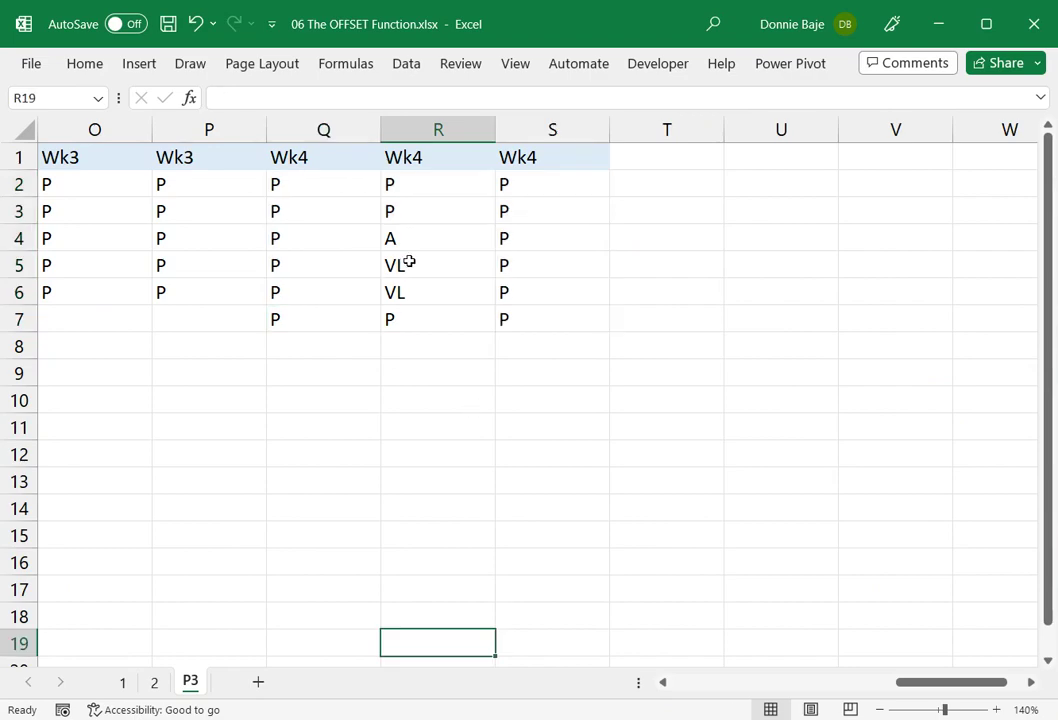
Step: Check the A and VL entries in R4:R6 against the Wk4 column of the summary table
key(ctrl+Up)
drag(424, 237, 426, 292)
click(426, 267)
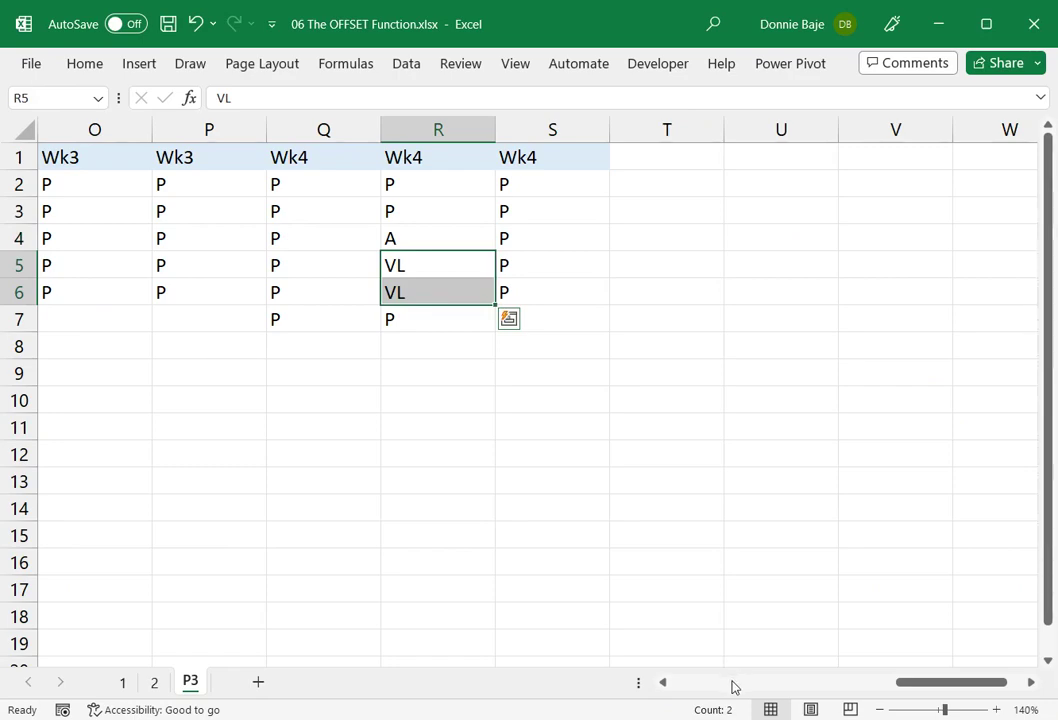
click(733, 687)
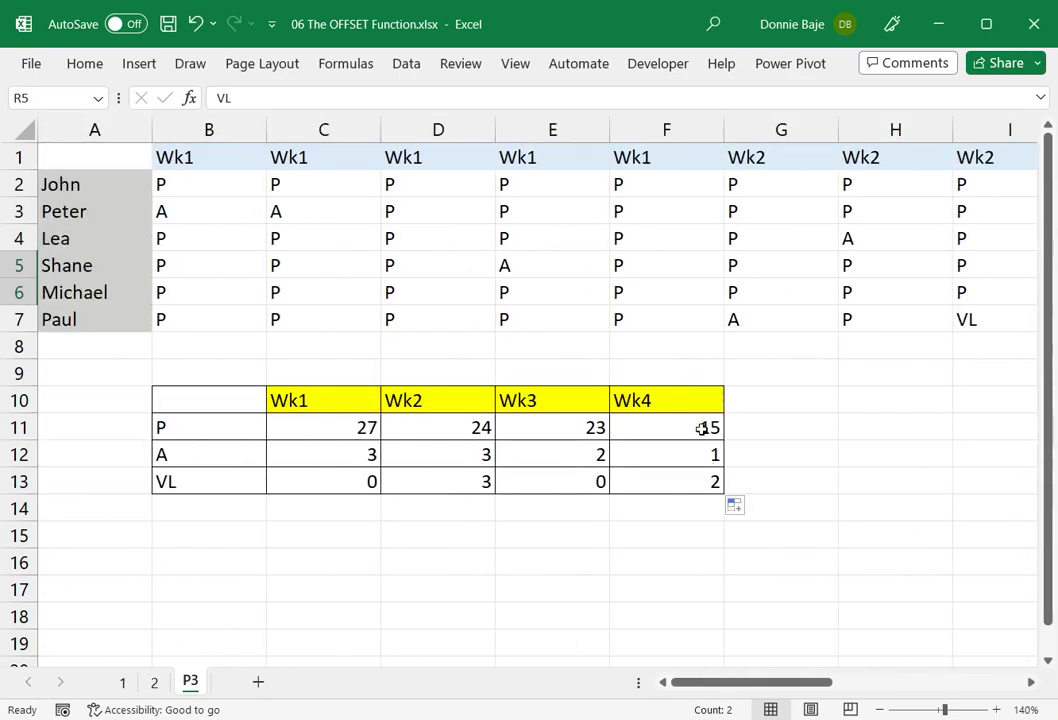
click(704, 406)
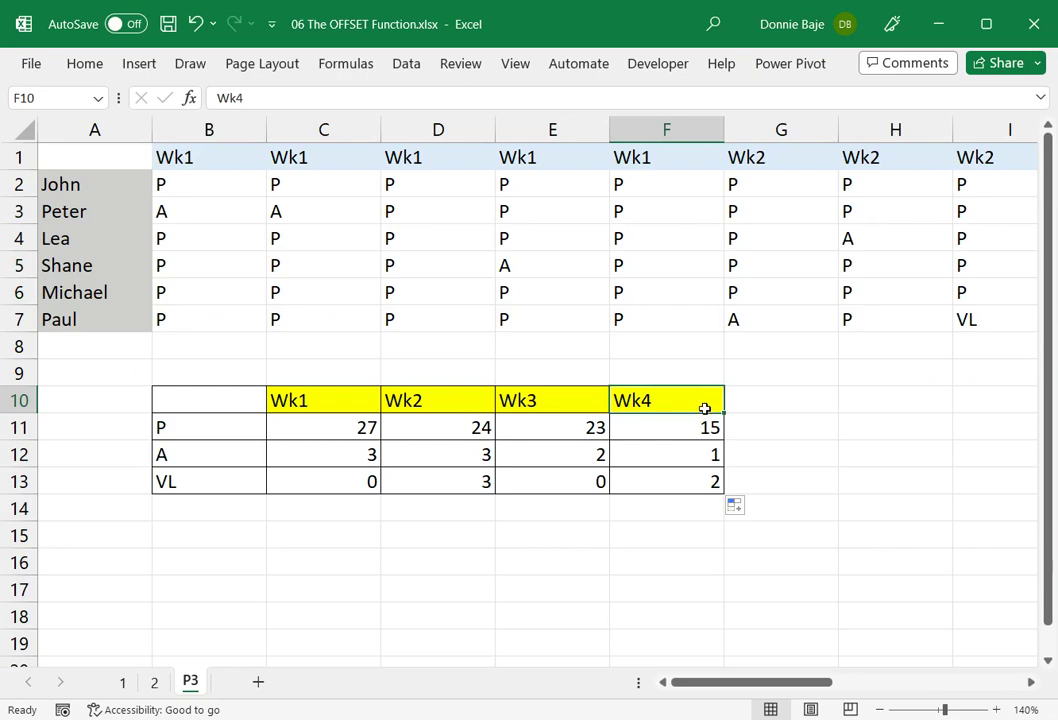